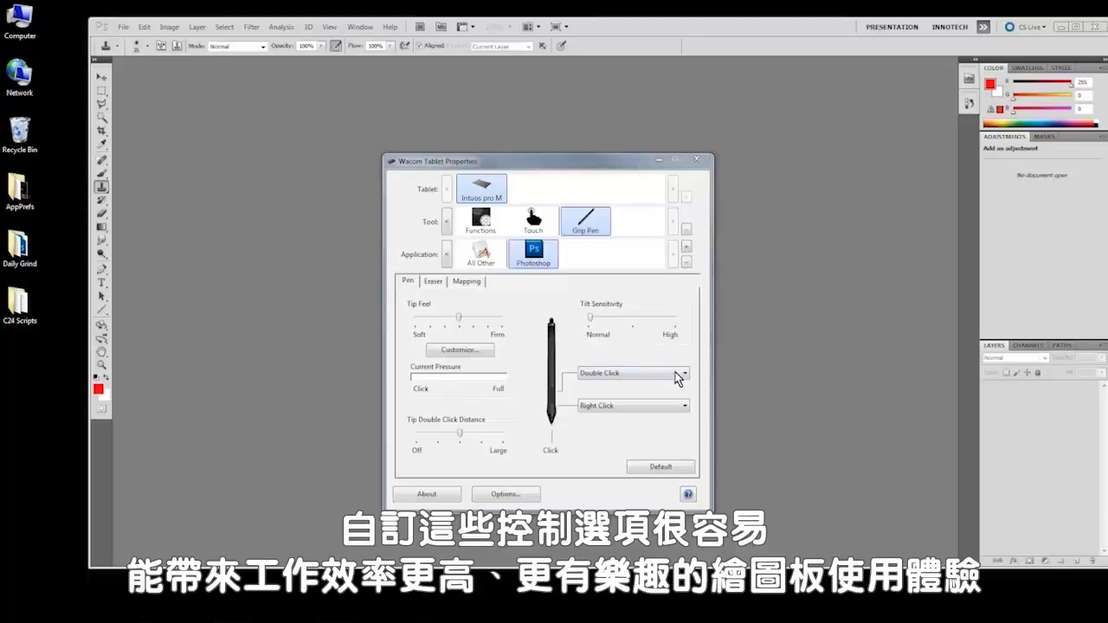
Step: Open the function list for the Grip Pen's Double Click side switch in Photoshop
{"action": "left_click", "coordinate": [679, 376]}
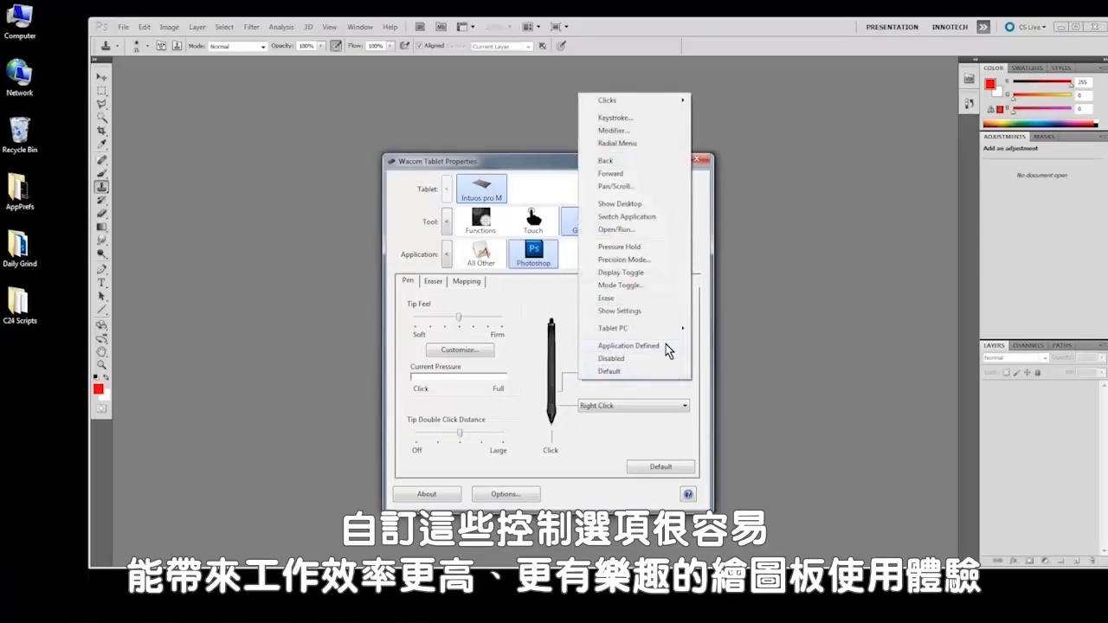
Step: Choose Modifier... as the pen side switch's function
{"action": "left_click", "coordinate": [604, 131]}
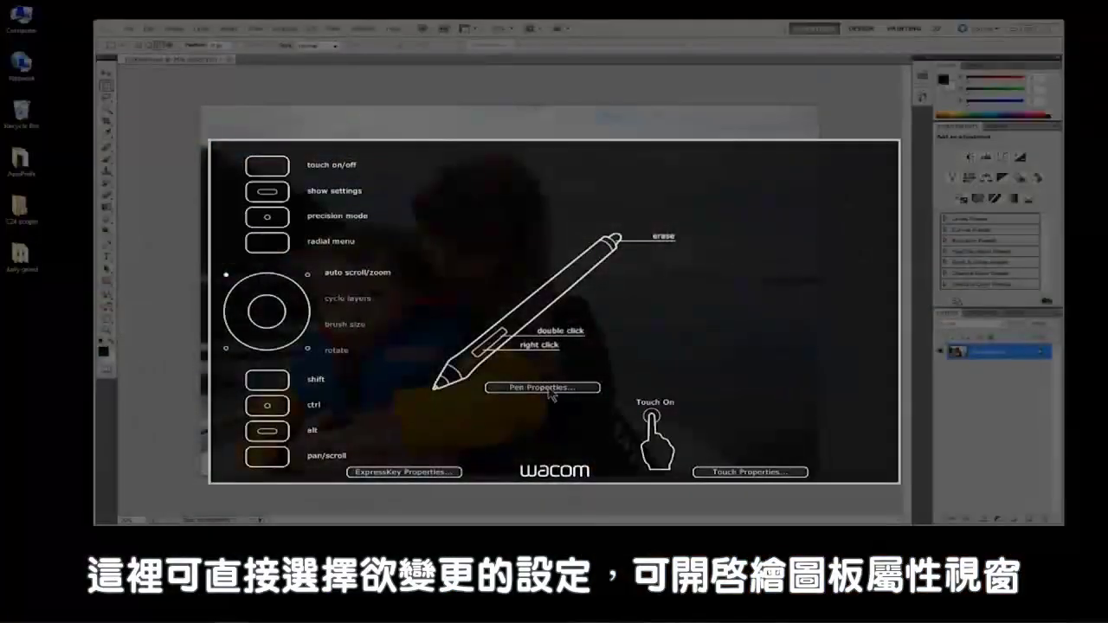
Step: Open ExpressKey Properties from the Express View overlay
{"action": "left_click", "coordinate": [404, 472]}
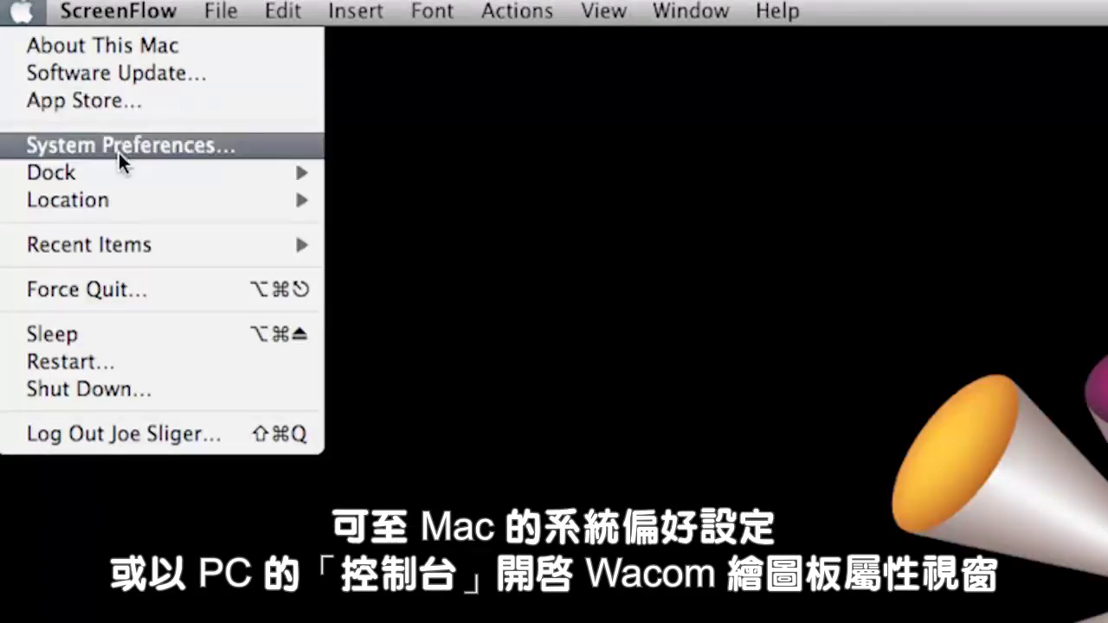
Step: Reach the Wacom tablet settings via System Preferences on Mac and Control Panel on Windows
{"action": "left_click", "coordinate": [119, 147]}
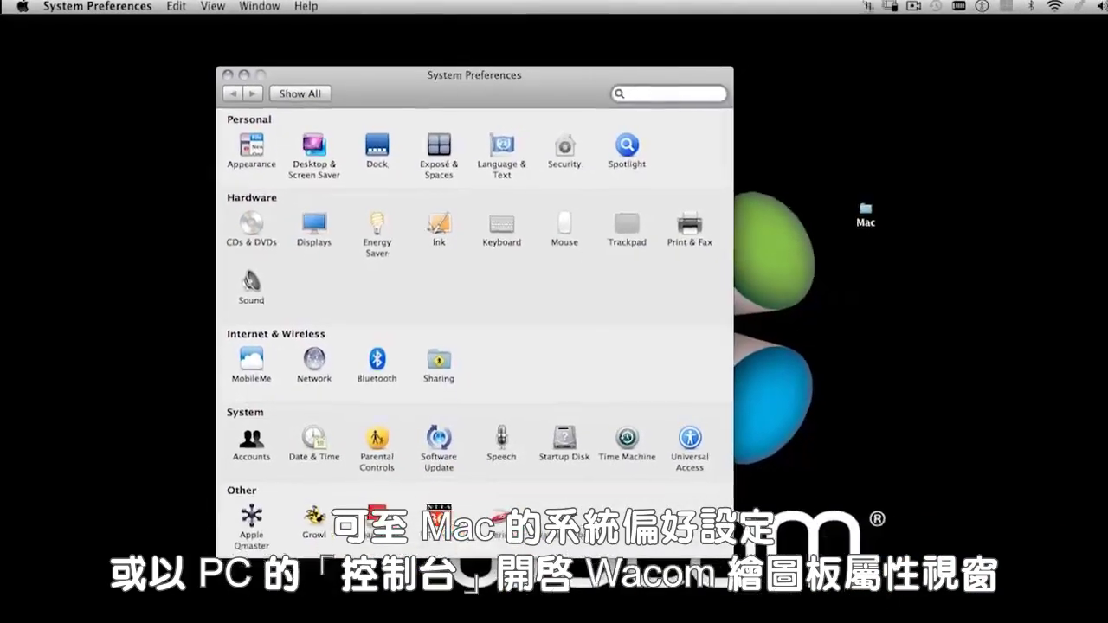
{"action": "left_click", "coordinate": [661, 609]}
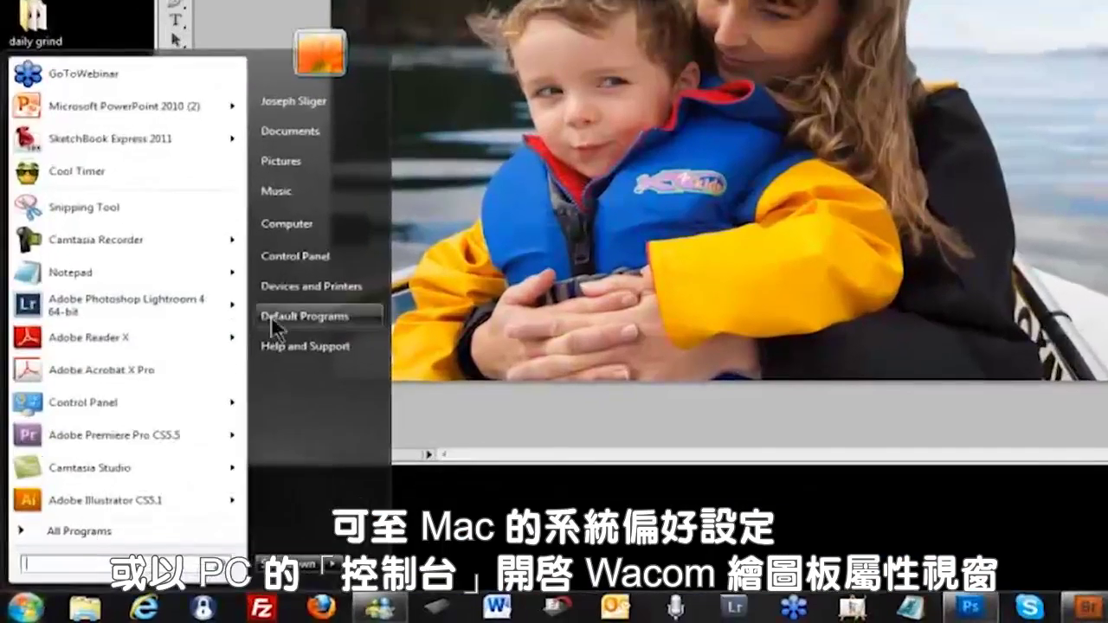
{"action": "left_click", "coordinate": [299, 264]}
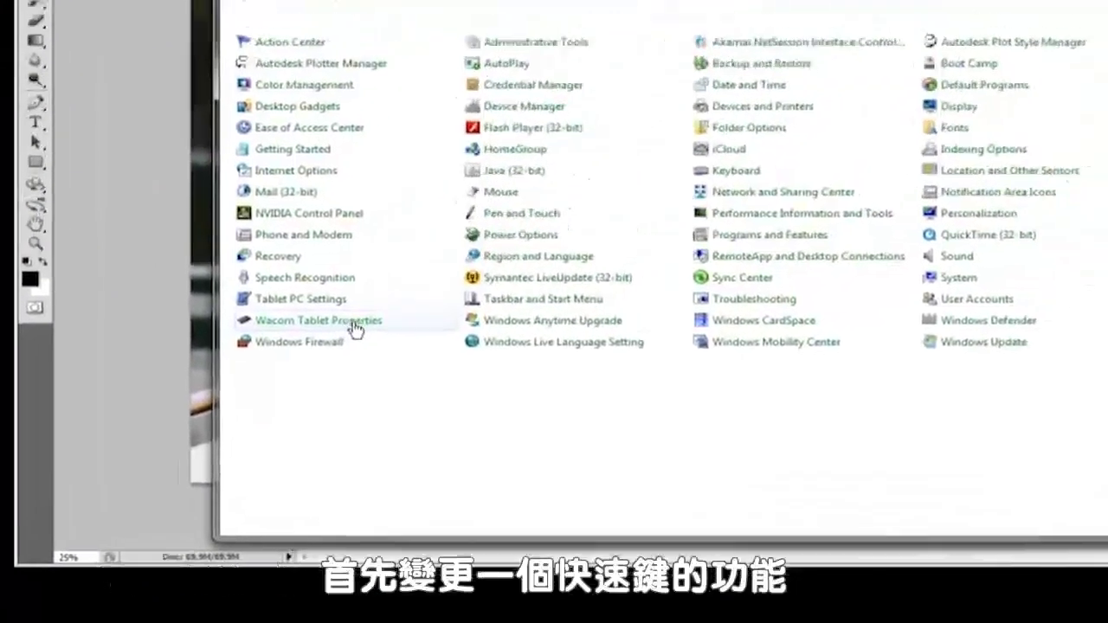
{"action": "left_click", "coordinate": [461, 243]}
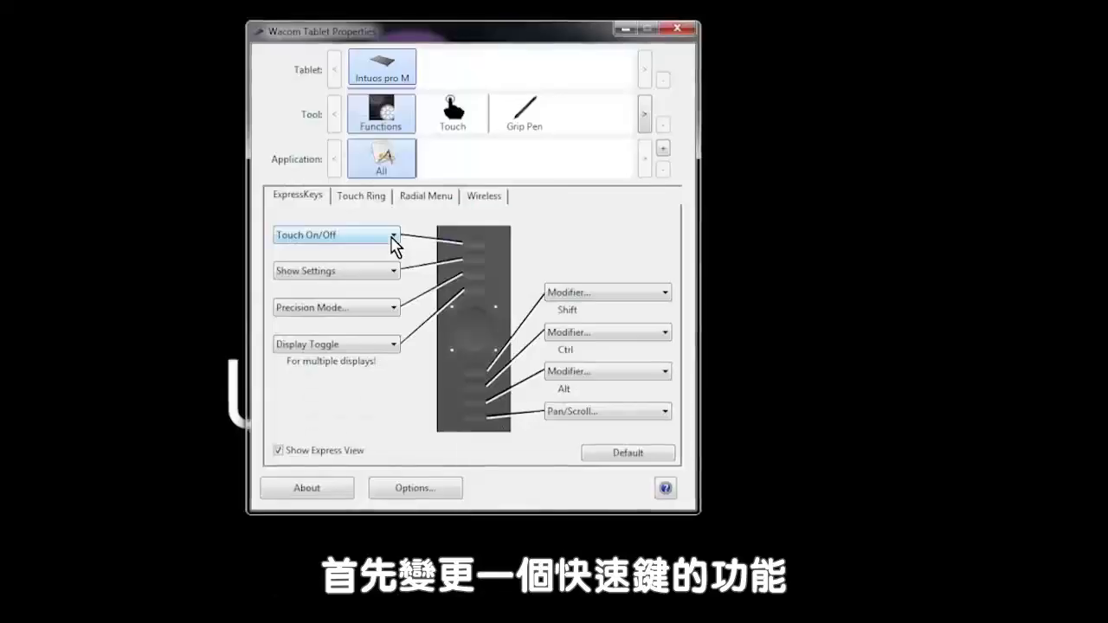
Step: Confirm the Ctrl+Z 'Undo' keystroke and open the second ExpressKey's function list
{"action": "left_click", "coordinate": [394, 234]}
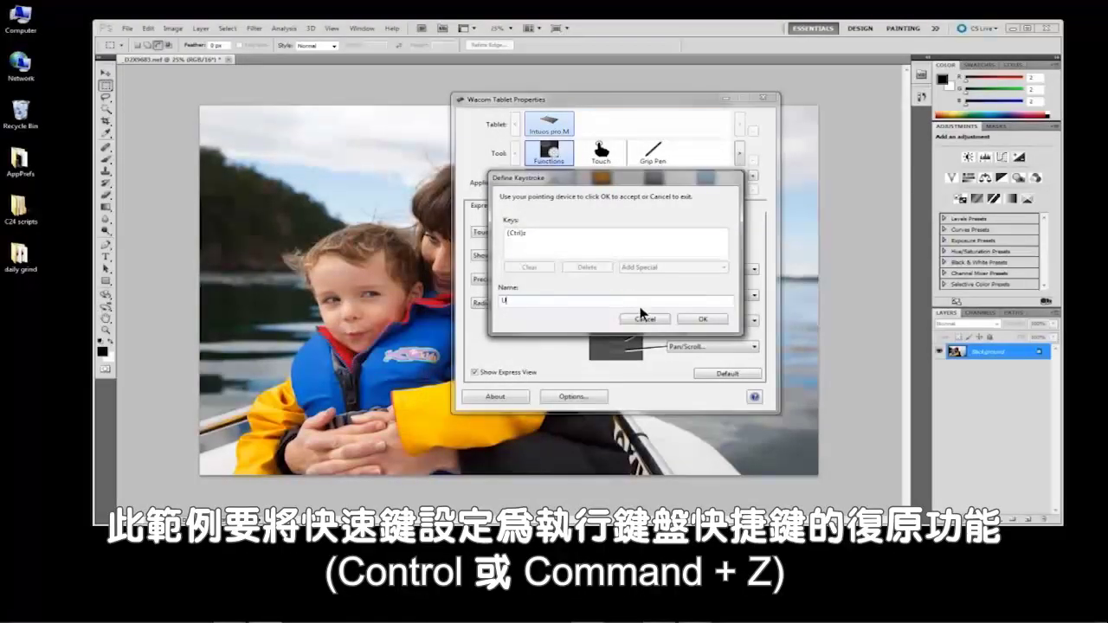
{"action": "left_click", "coordinate": [701, 321]}
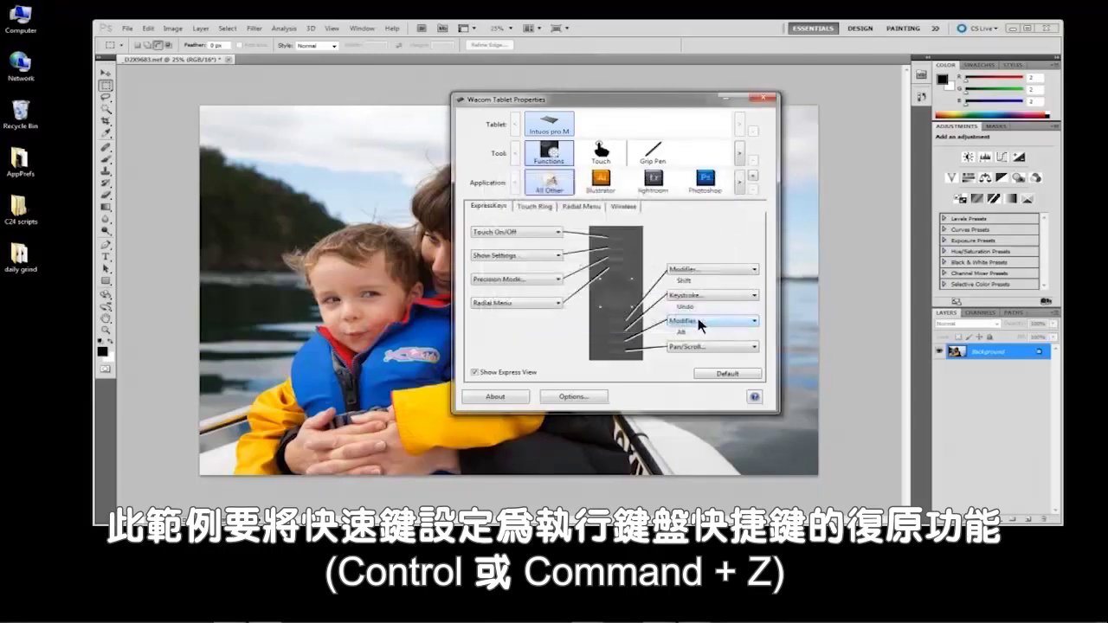
{"action": "left_click", "coordinate": [755, 297]}
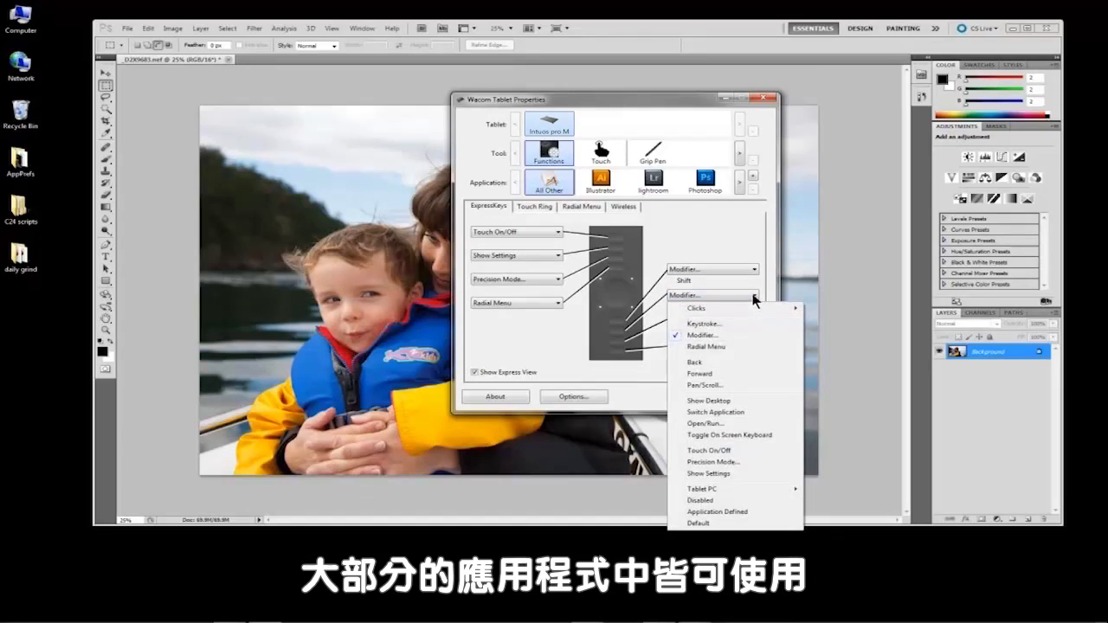
Step: Give the second ExpressKey keystroke Ctrl+Z named 'Undo', then undo the Black & White layer
{"action": "left_click", "coordinate": [717, 323]}
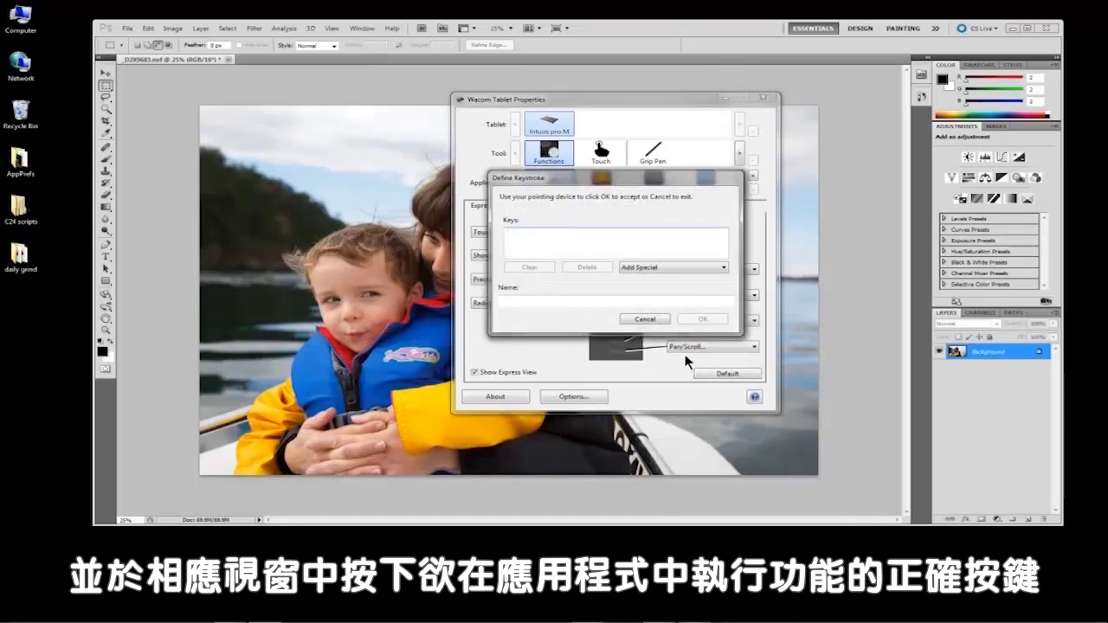
{"action": "key", "text": "ctrl+z"}
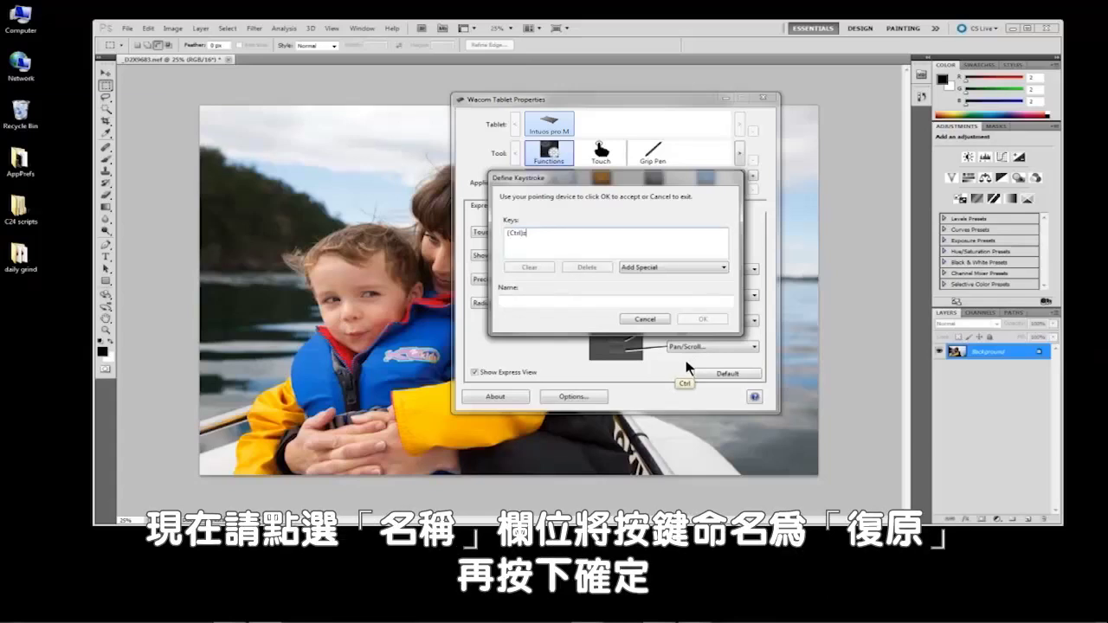
{"action": "left_click", "coordinate": [596, 301]}
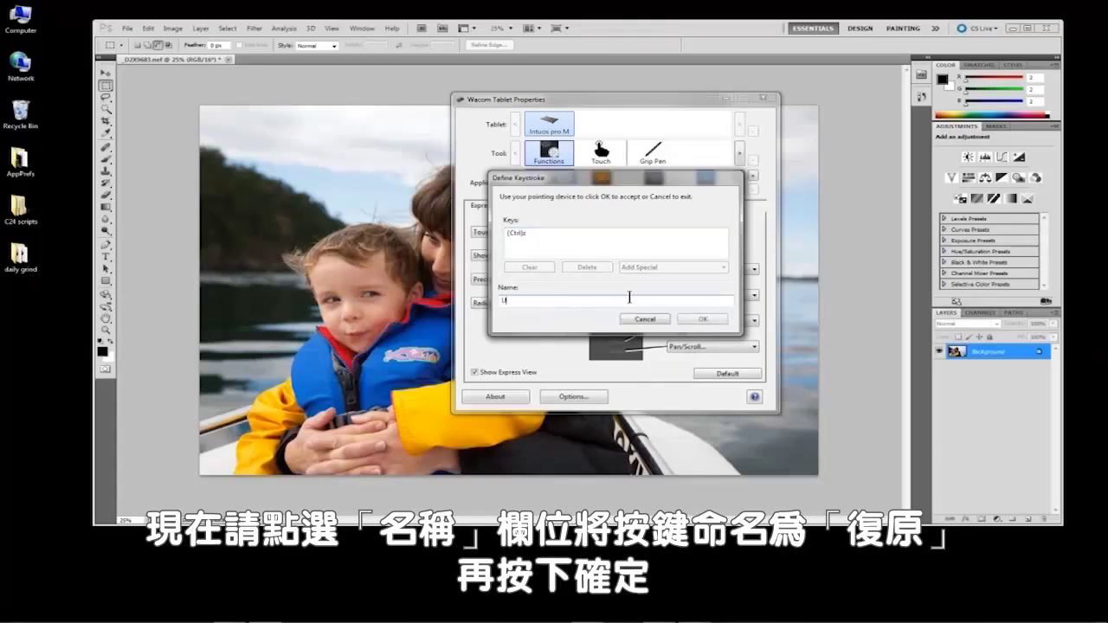
{"action": "type", "text": "Und"}
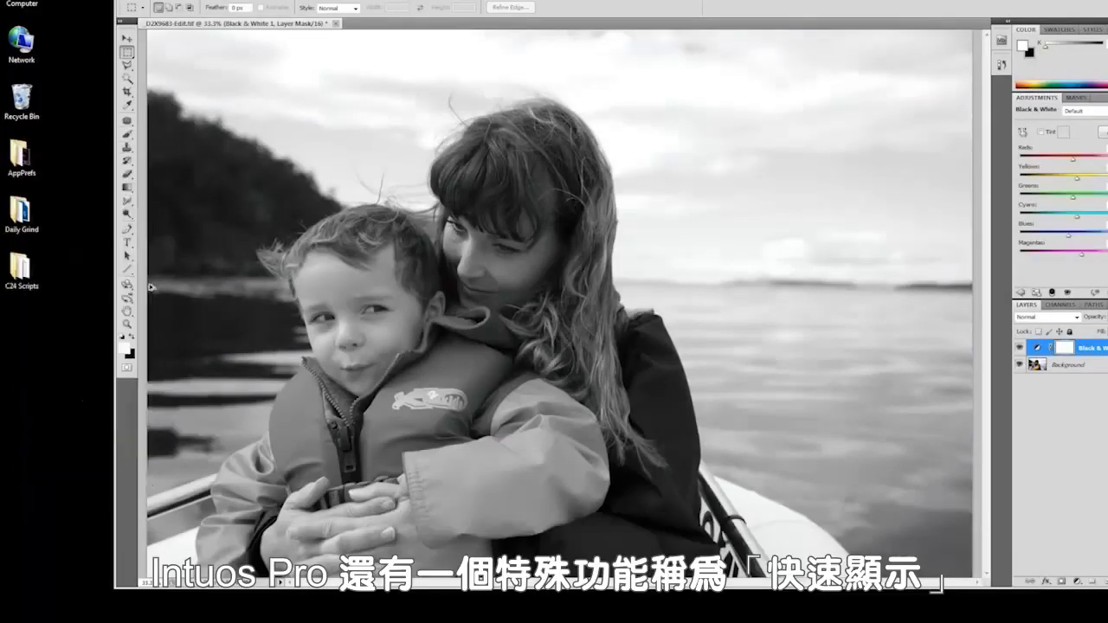
{"action": "key", "text": "ctrl+z"}
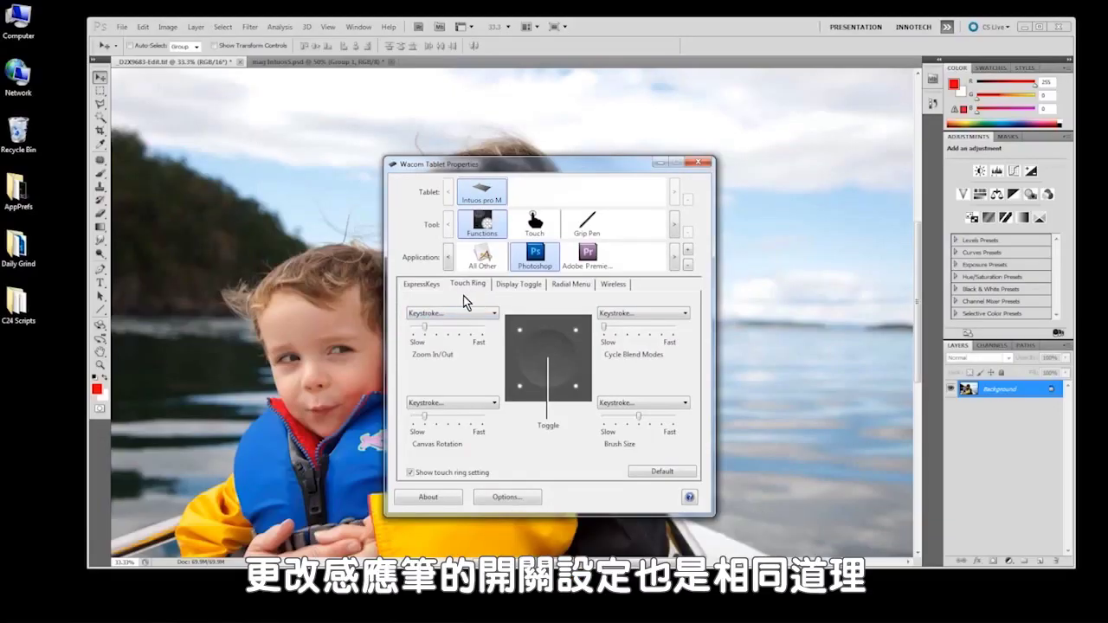
Step: Make the Grip Pen's Double Click side switch an Alt modifier
{"action": "left_click", "coordinate": [587, 223]}
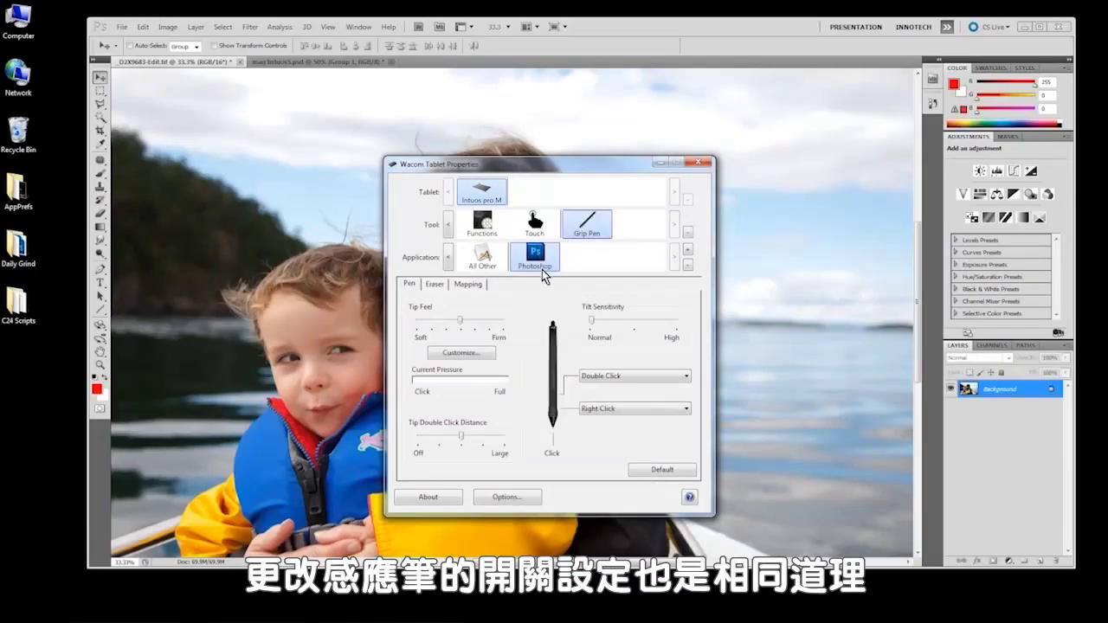
{"action": "left_click", "coordinate": [655, 379]}
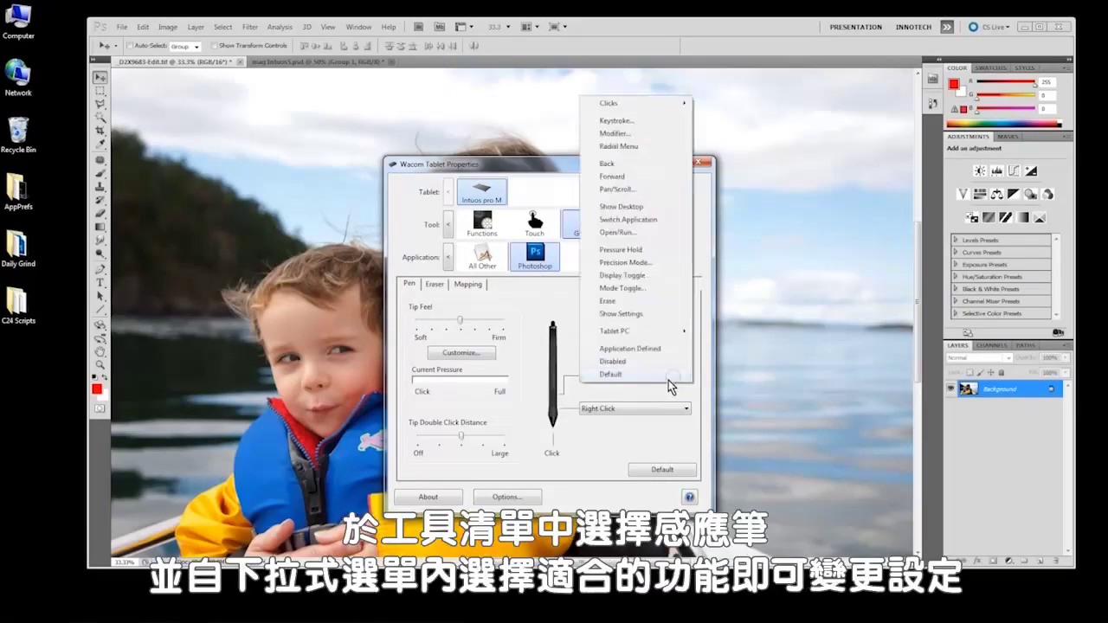
{"action": "left_click", "coordinate": [617, 133]}
{"action": "left_click", "coordinate": [566, 374]}
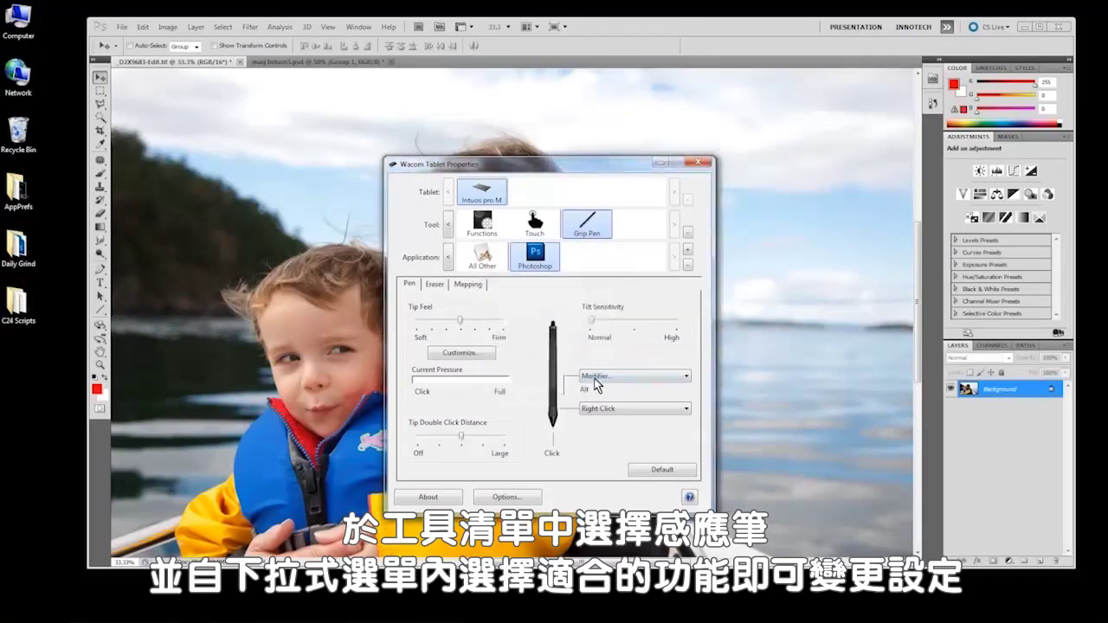
{"action": "left_click", "coordinate": [636, 410]}
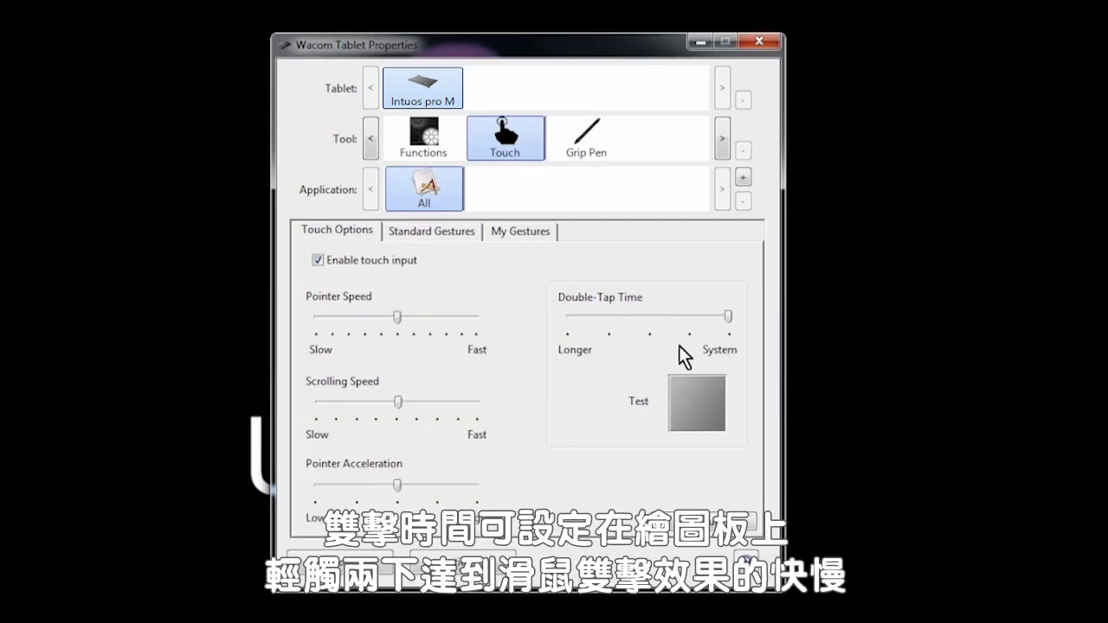
Step: Test the double-tap timing on the Test square and view the Standard Gestures tab
{"action": "double_click", "coordinate": [694, 422]}
{"action": "left_click", "coordinate": [431, 232]}
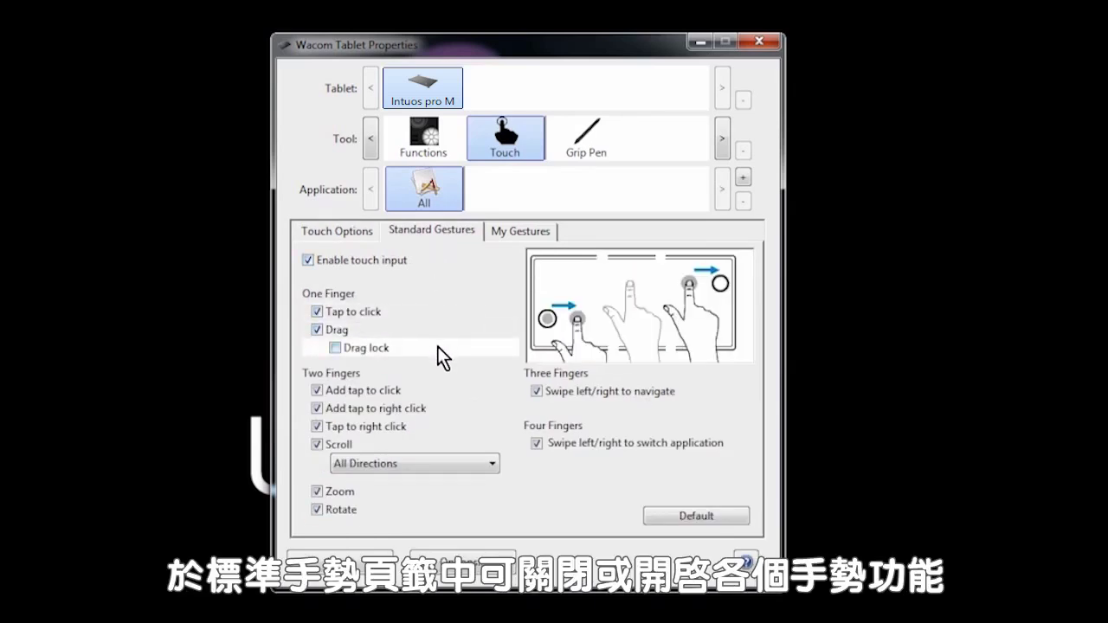
Step: Show My Gestures and the three-finger tap-and-hold action list
{"action": "left_click", "coordinate": [512, 230]}
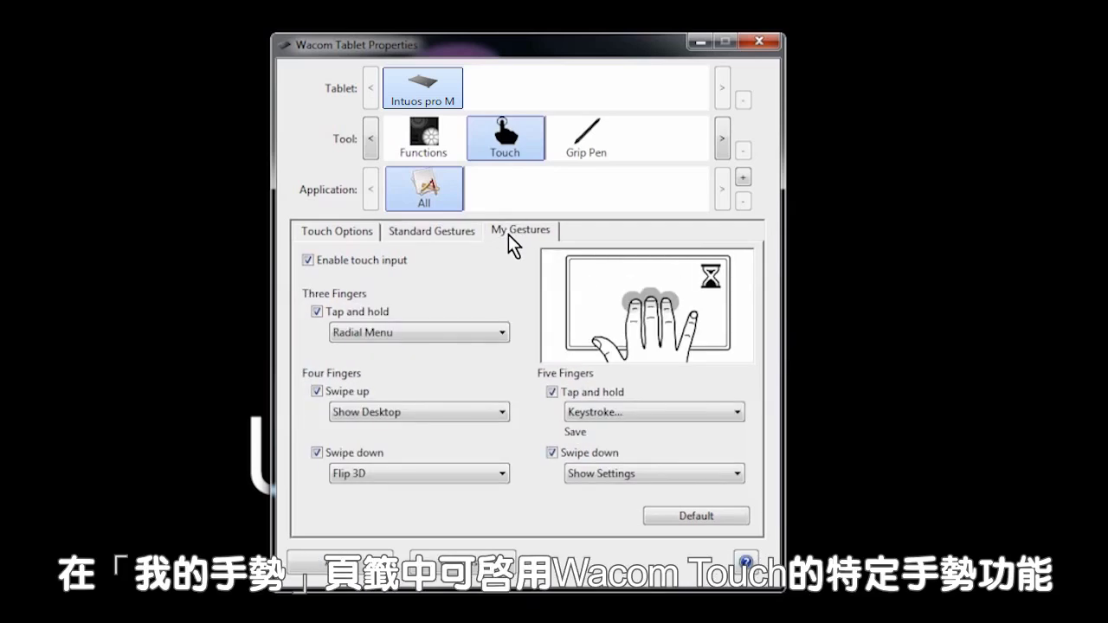
{"action": "left_click", "coordinate": [497, 334]}
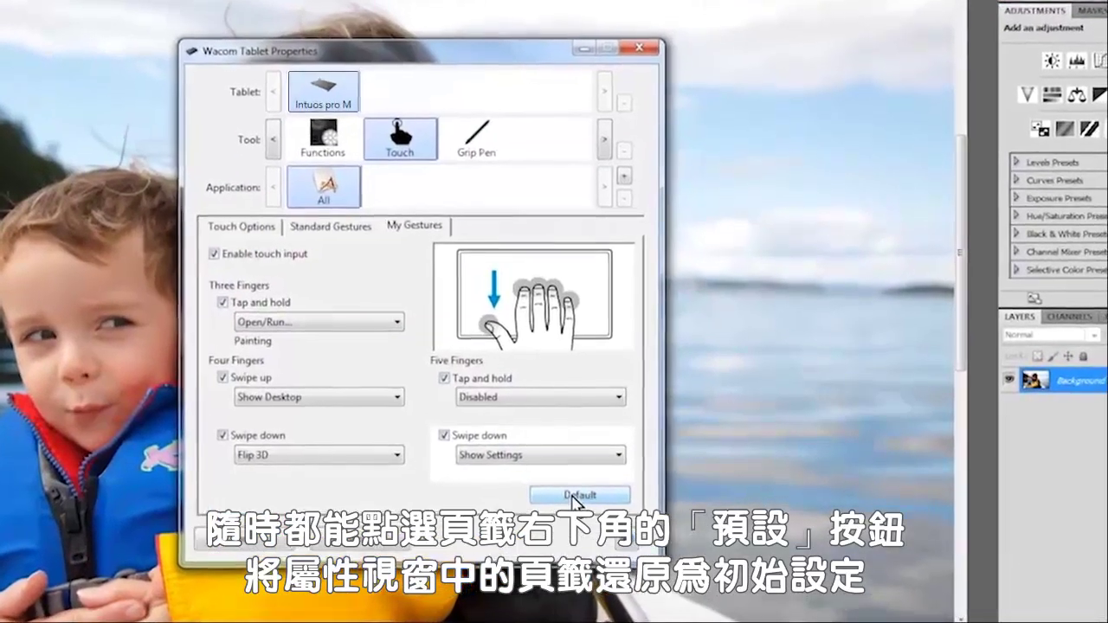
Step: Reset My Gestures to defaults (Radial Menu, Keystroke Save) and return to Standard Gestures
{"action": "left_click", "coordinate": [620, 483]}
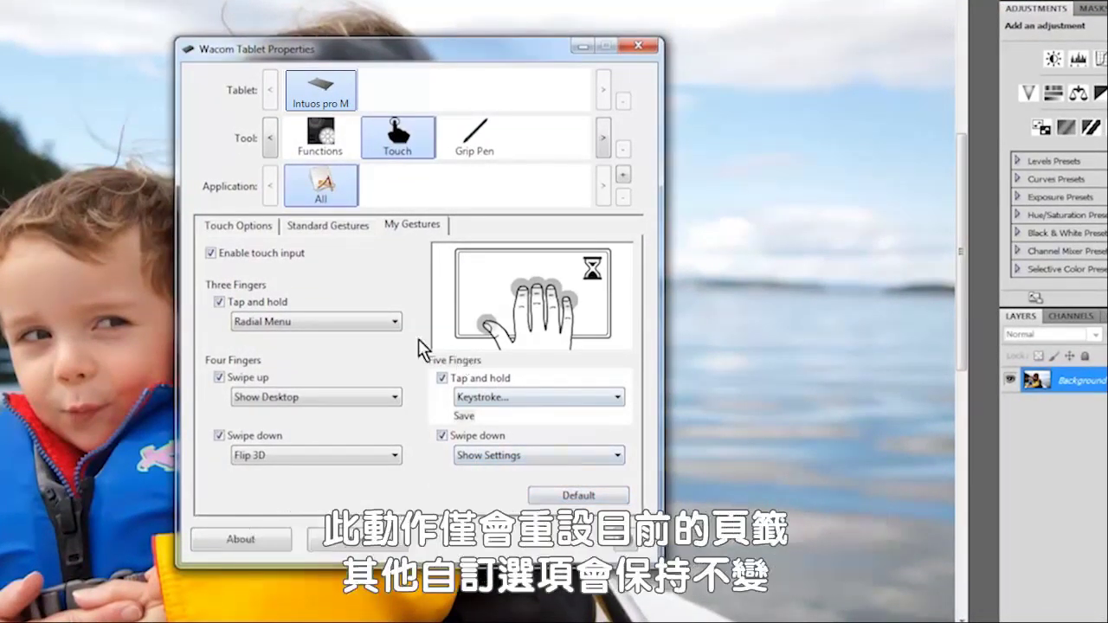
{"action": "left_click", "coordinate": [342, 231]}
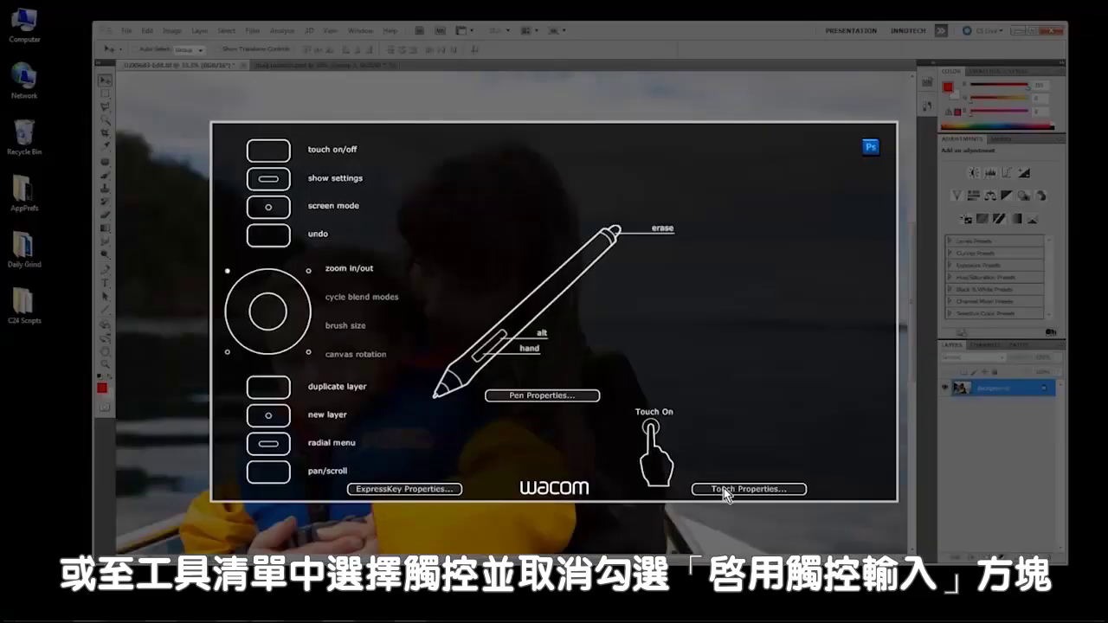
Step: In the Touch settings, turn Enable touch input off and then back on
{"action": "left_click", "coordinate": [719, 491]}
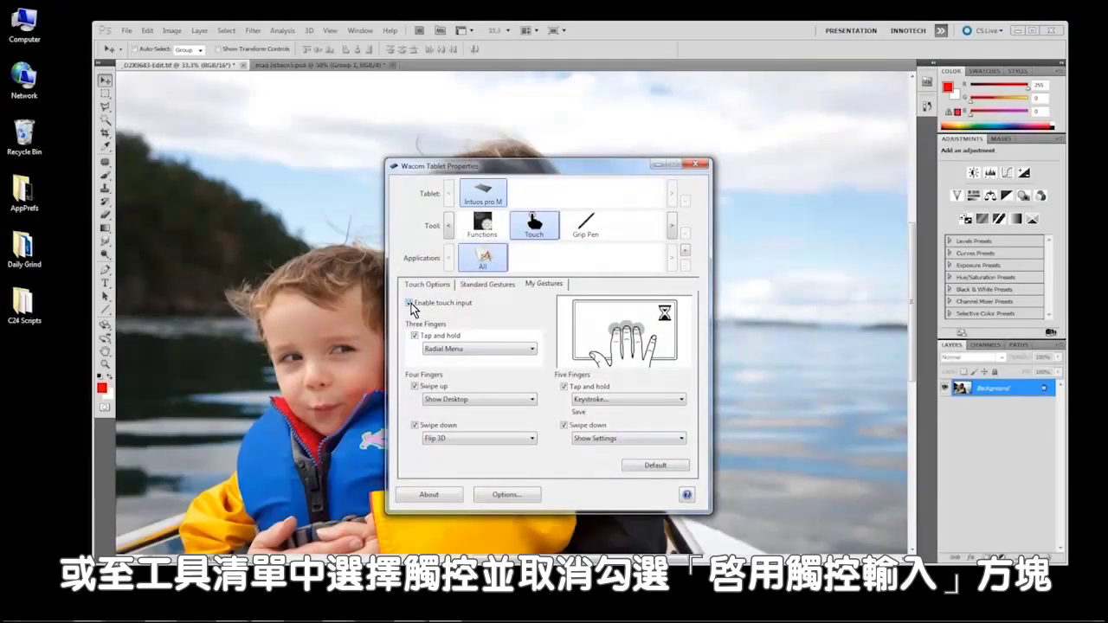
{"action": "left_click", "coordinate": [409, 303]}
{"action": "left_click", "coordinate": [410, 303]}
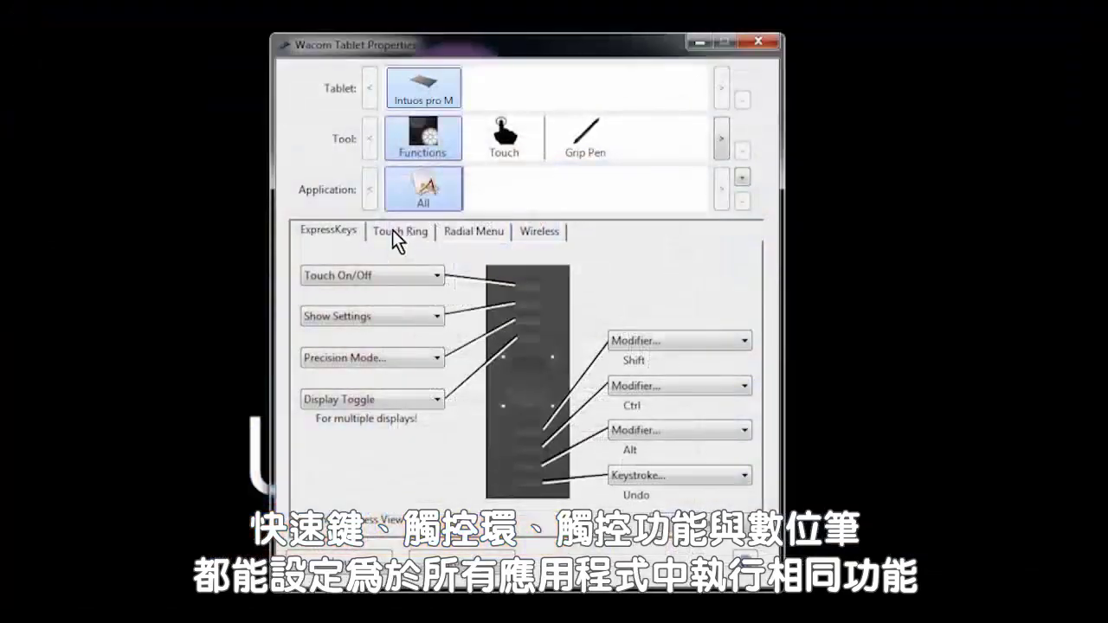
{"action": "left_click", "coordinate": [393, 230]}
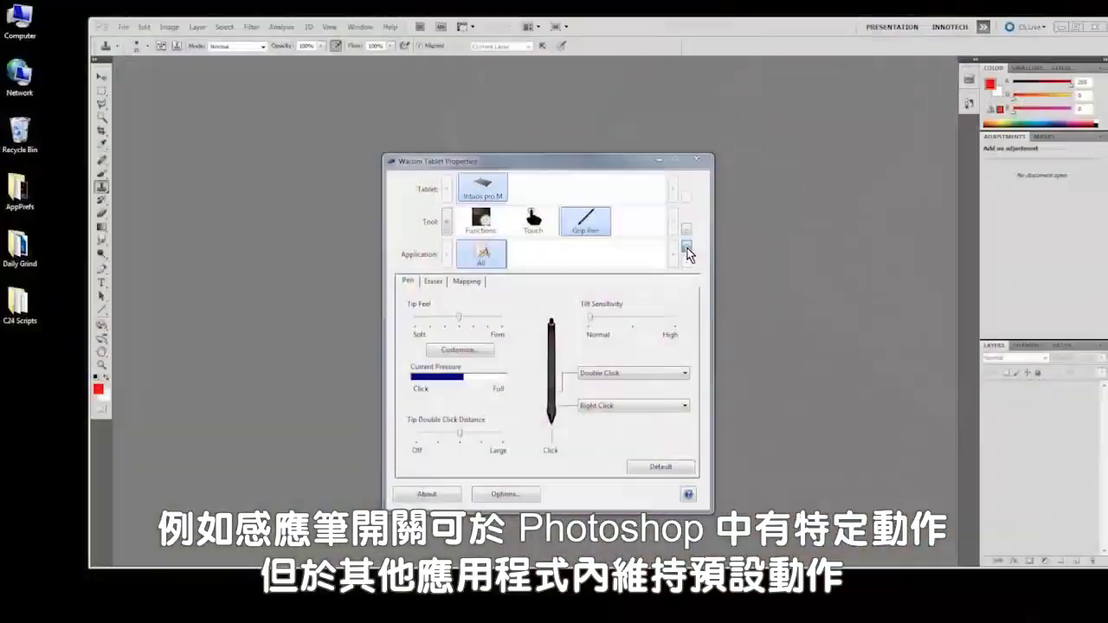
Step: Add Photoshop from the running applications as a custom-settings application entry
{"action": "left_click", "coordinate": [685, 249]}
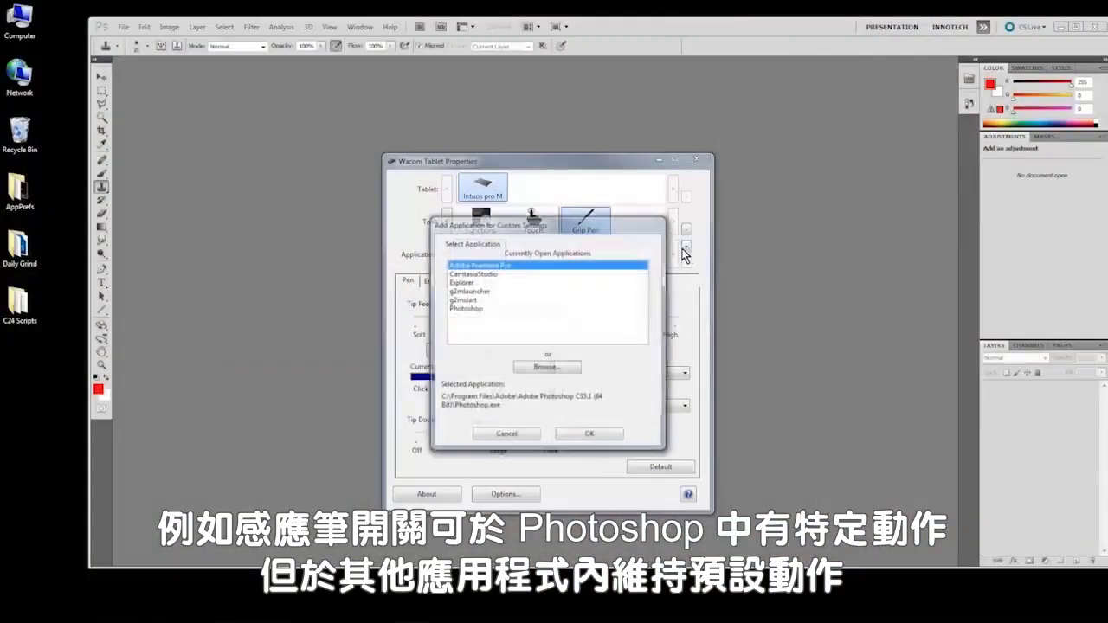
{"action": "left_click", "coordinate": [467, 310]}
{"action": "left_click", "coordinate": [561, 431]}
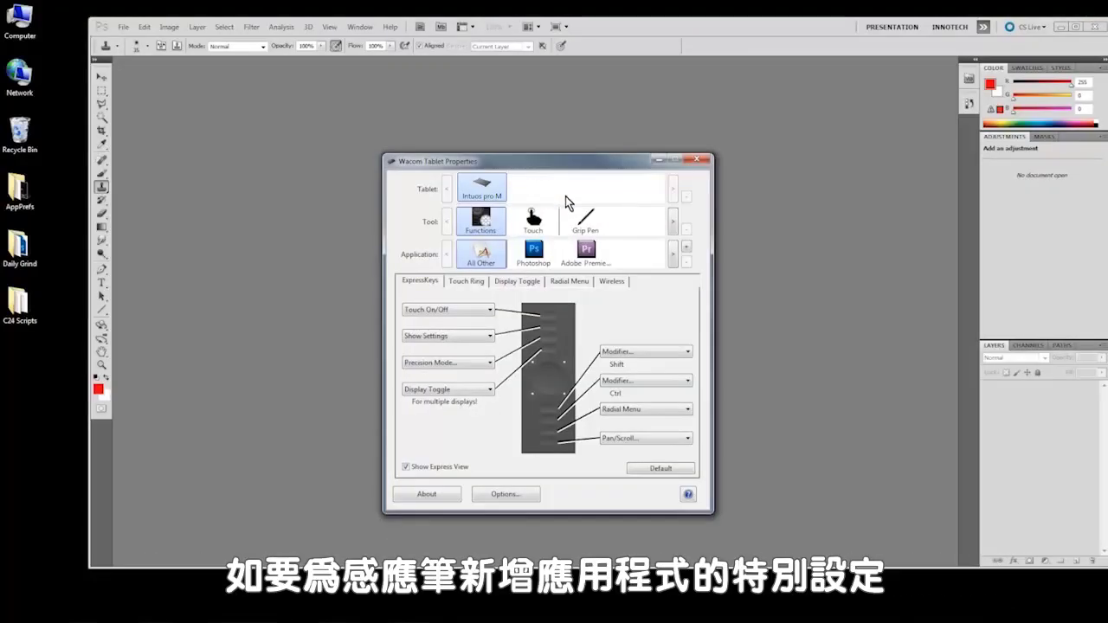
{"action": "left_click", "coordinate": [585, 222]}
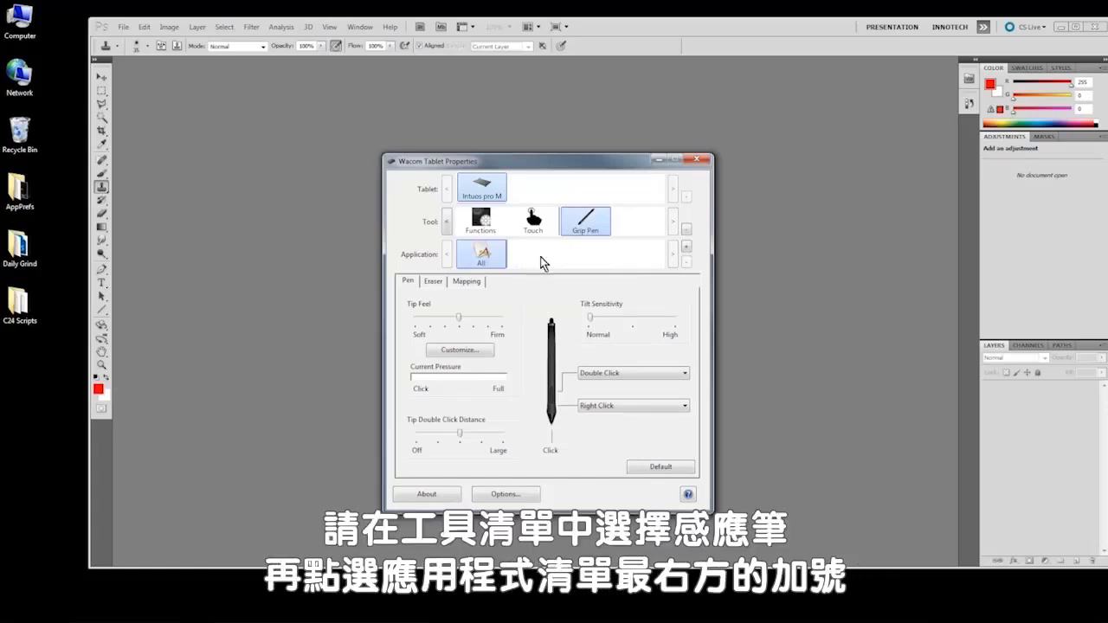
Step: Add Photoshop to the Grip Pen's application list alongside All Other
{"action": "left_click", "coordinate": [687, 253]}
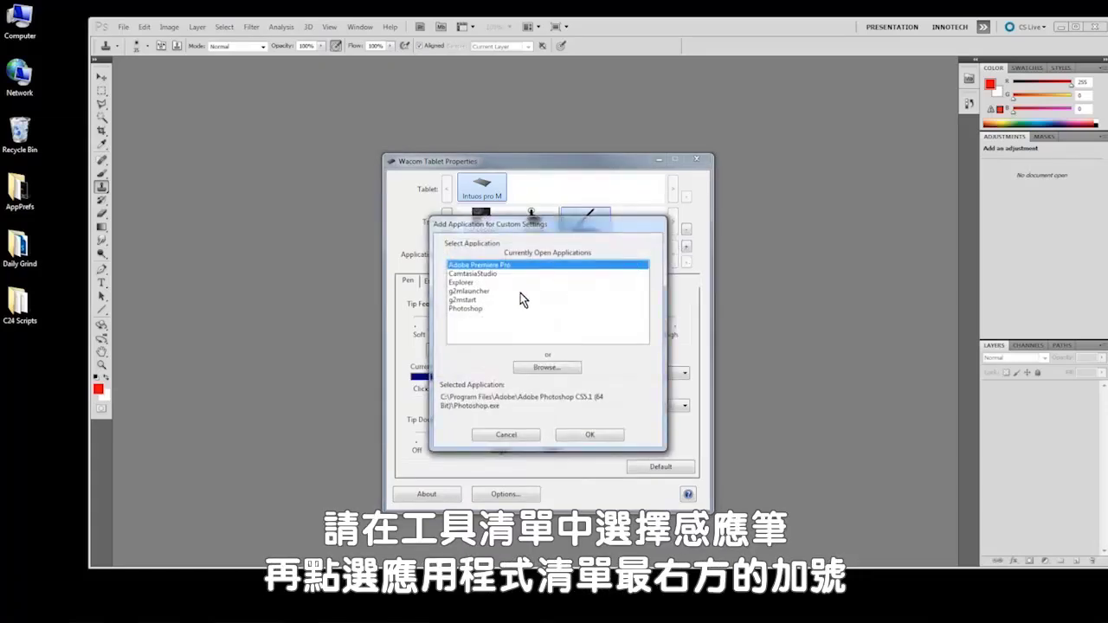
{"action": "left_click", "coordinate": [467, 310]}
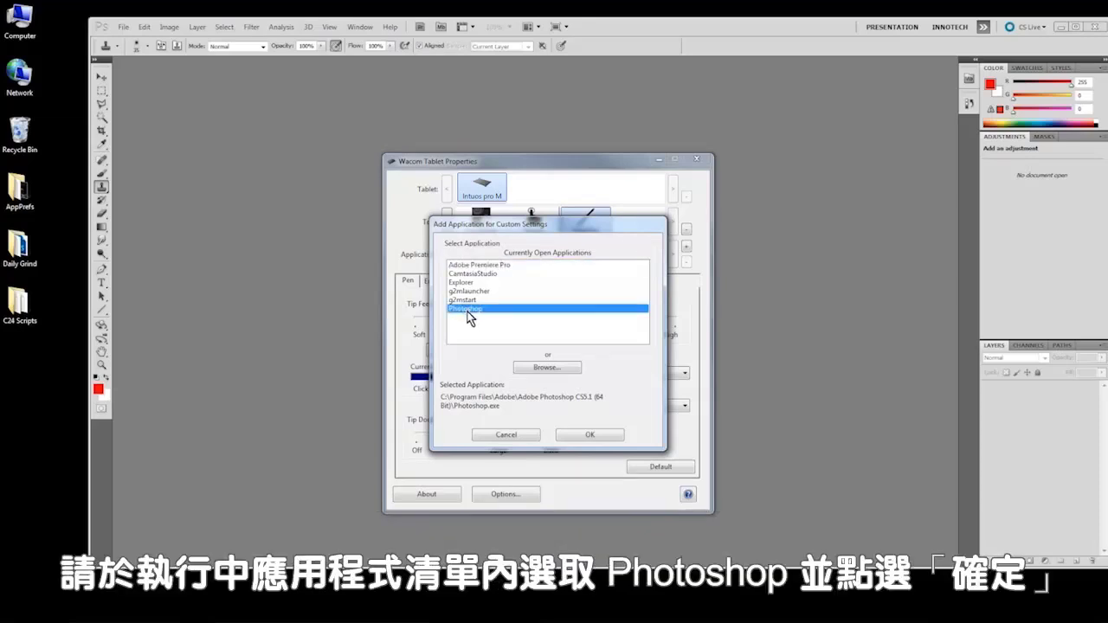
{"action": "left_click", "coordinate": [567, 435]}
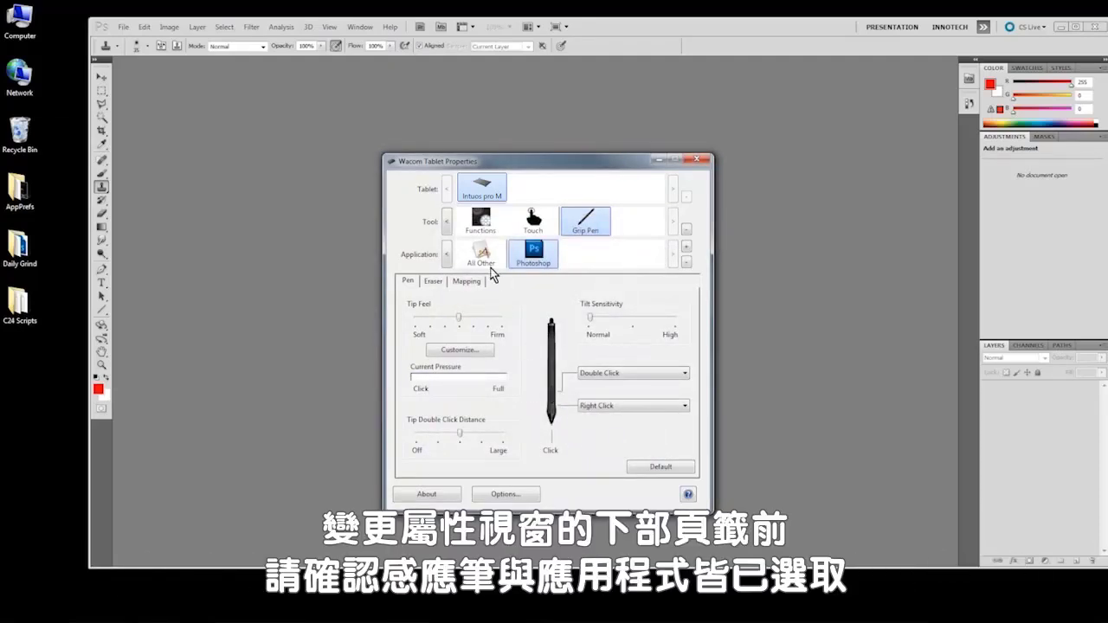
Step: For Photoshop, change the Grip Pen's Double Click side switch to an Alt modifier
{"action": "left_click", "coordinate": [481, 257]}
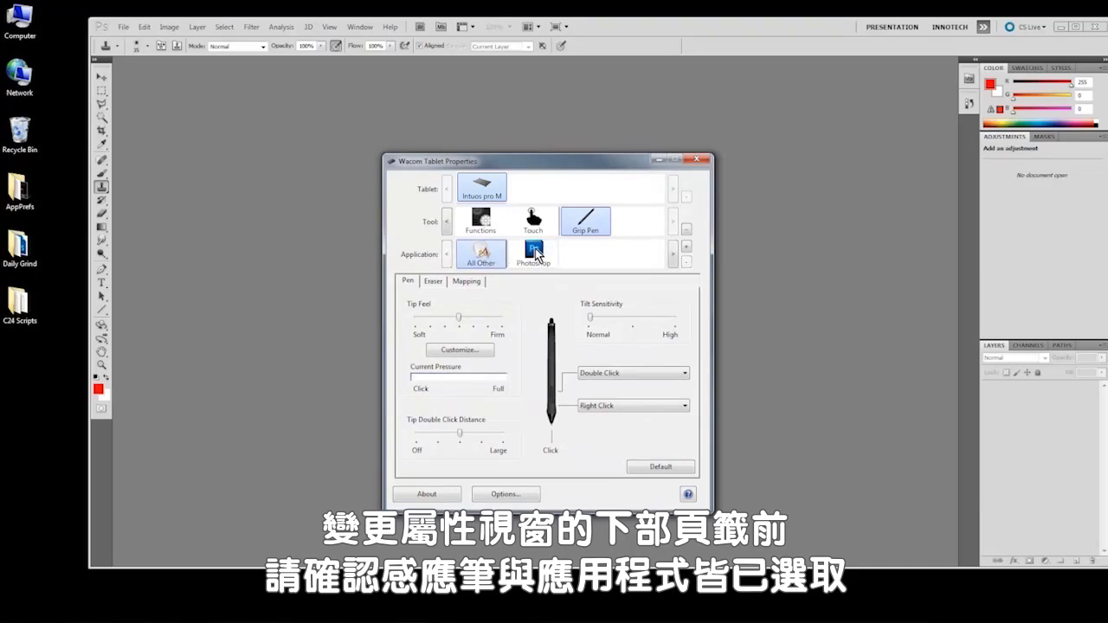
{"action": "left_click", "coordinate": [536, 253]}
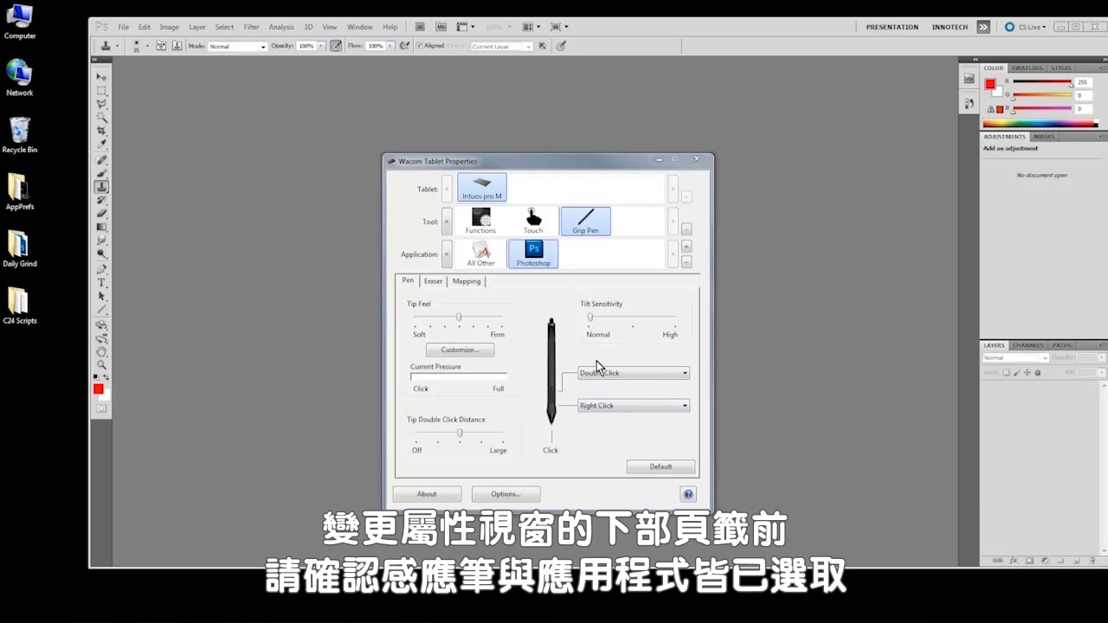
{"action": "left_click", "coordinate": [681, 378]}
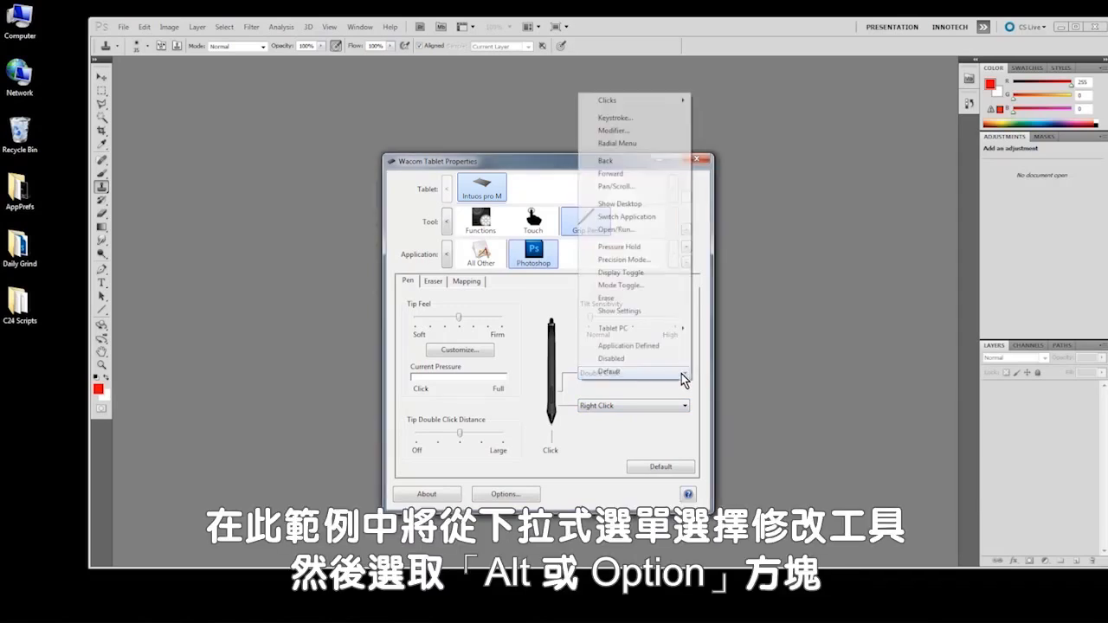
{"action": "left_click", "coordinate": [603, 132]}
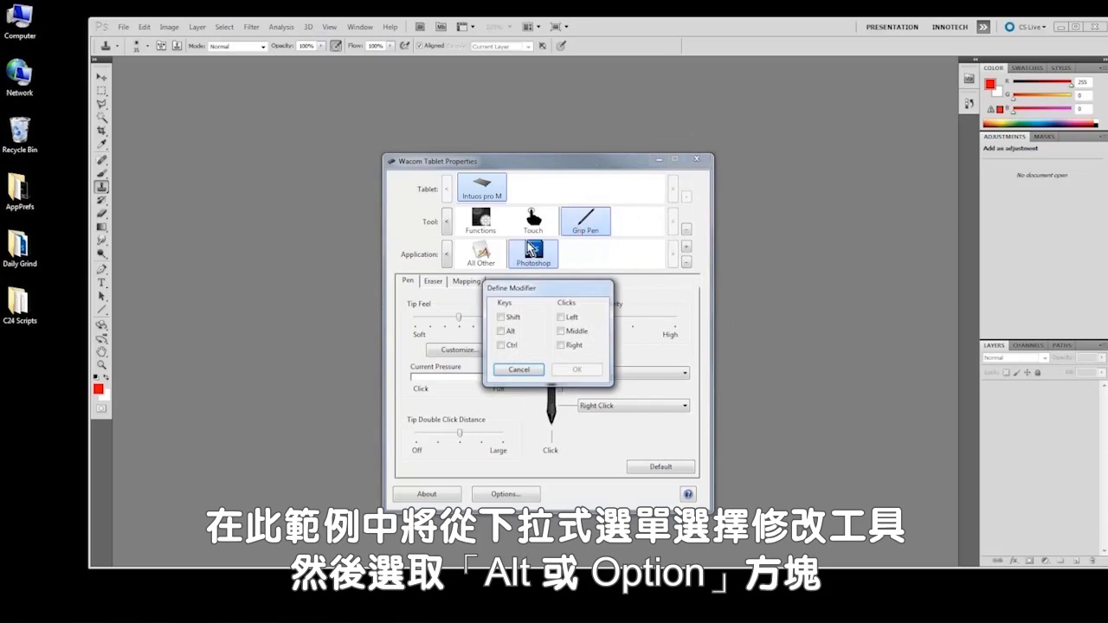
{"action": "left_click", "coordinate": [500, 331]}
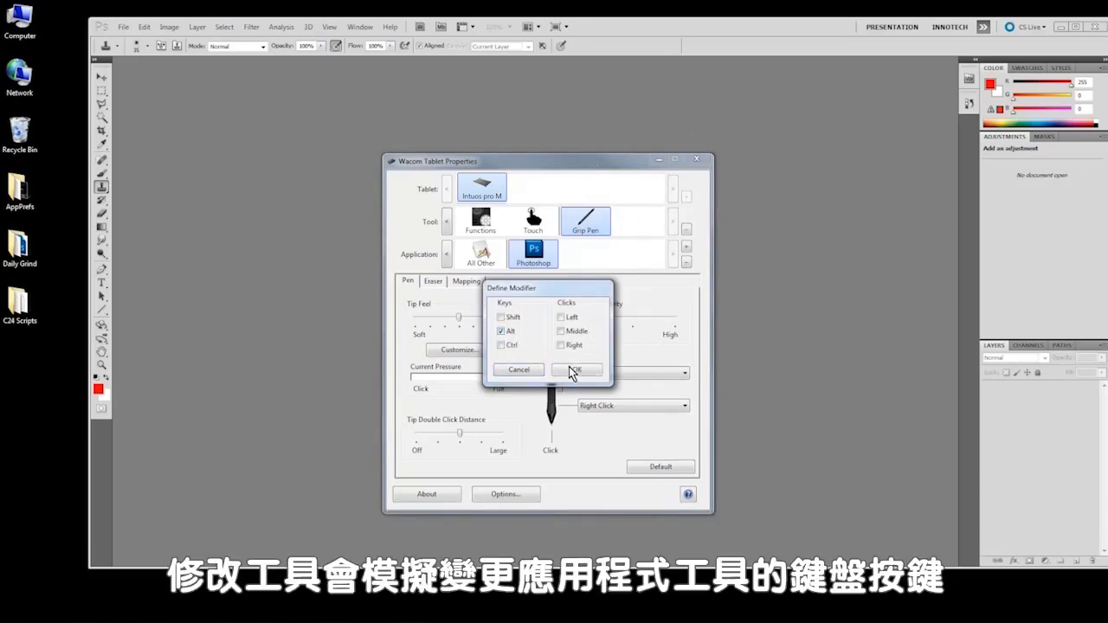
{"action": "left_click", "coordinate": [576, 372]}
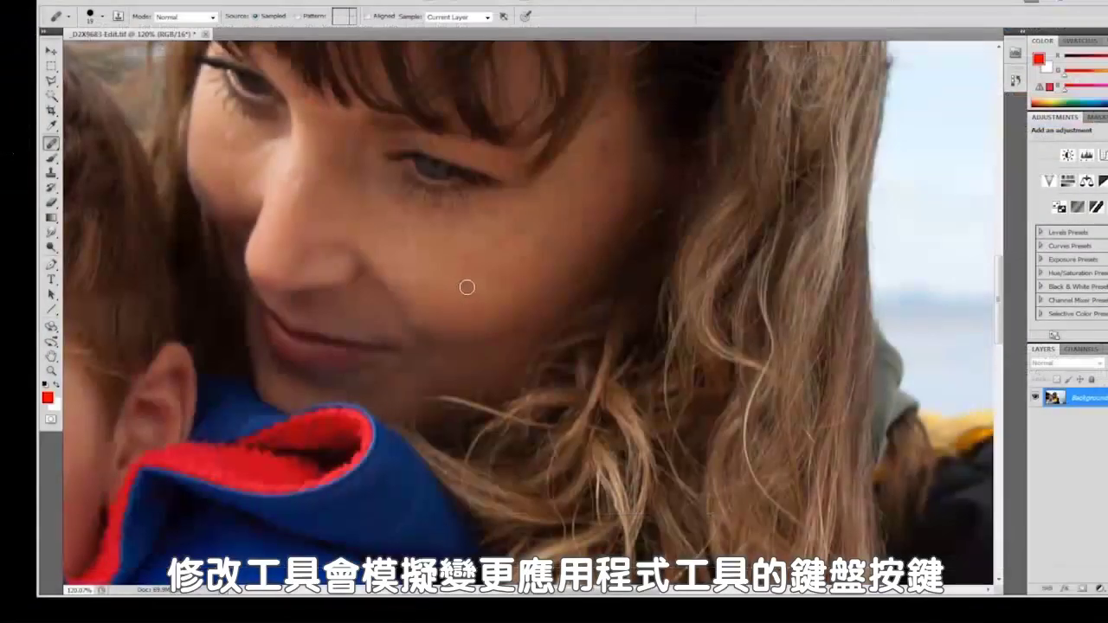
Step: With the Brush tool, Alt-click the cheek to sample its skin tone as paint colour
{"action": "left_click", "coordinate": [51, 157]}
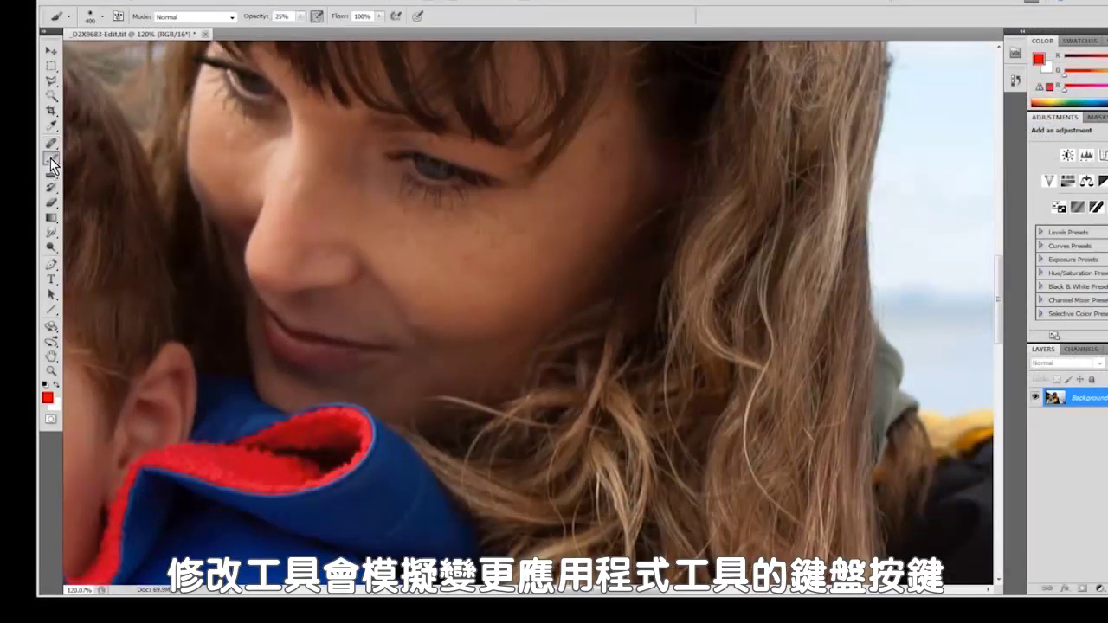
{"action": "key", "text": "alt"}
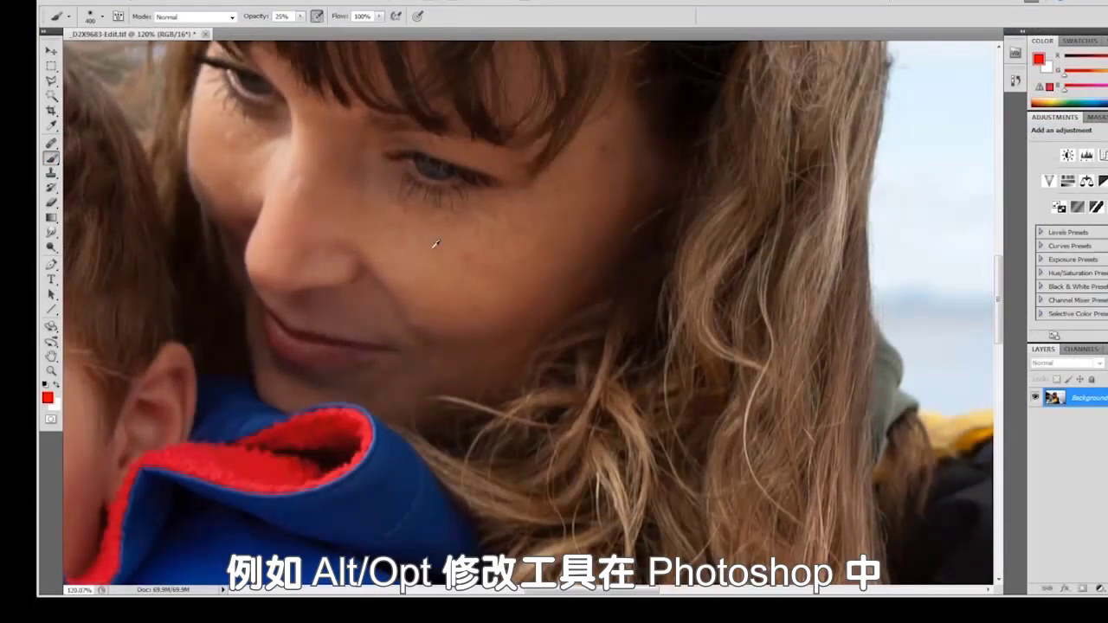
{"action": "left_click", "coordinate": [482, 256], "text": "alt"}
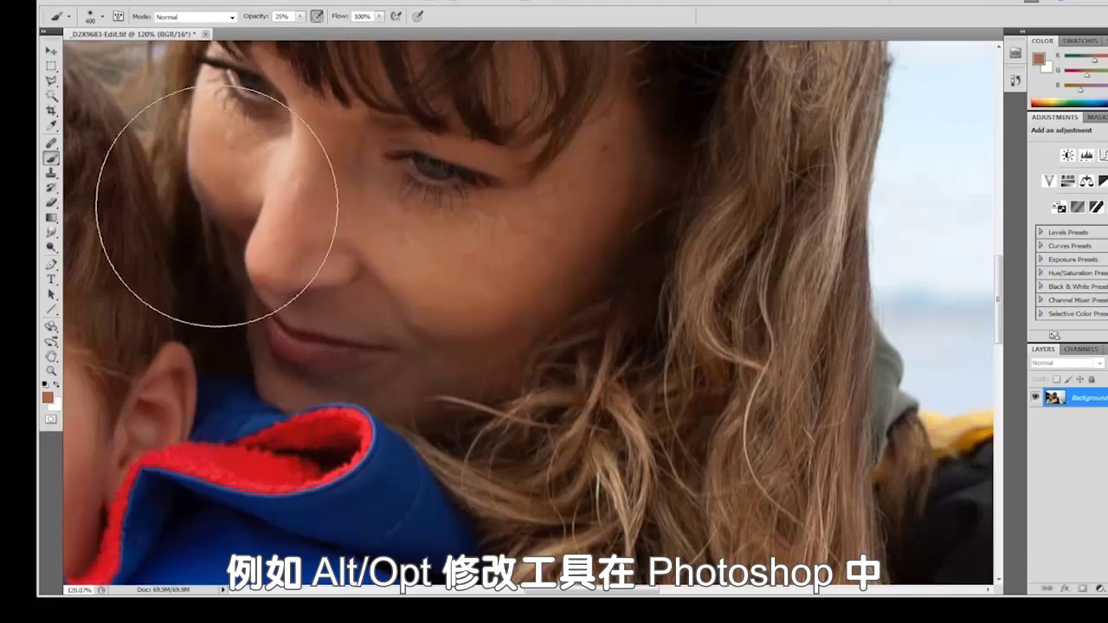
Step: Switch to Clone Stamp and Alt-sample a clone source on the cheek
{"action": "left_click", "coordinate": [51, 174]}
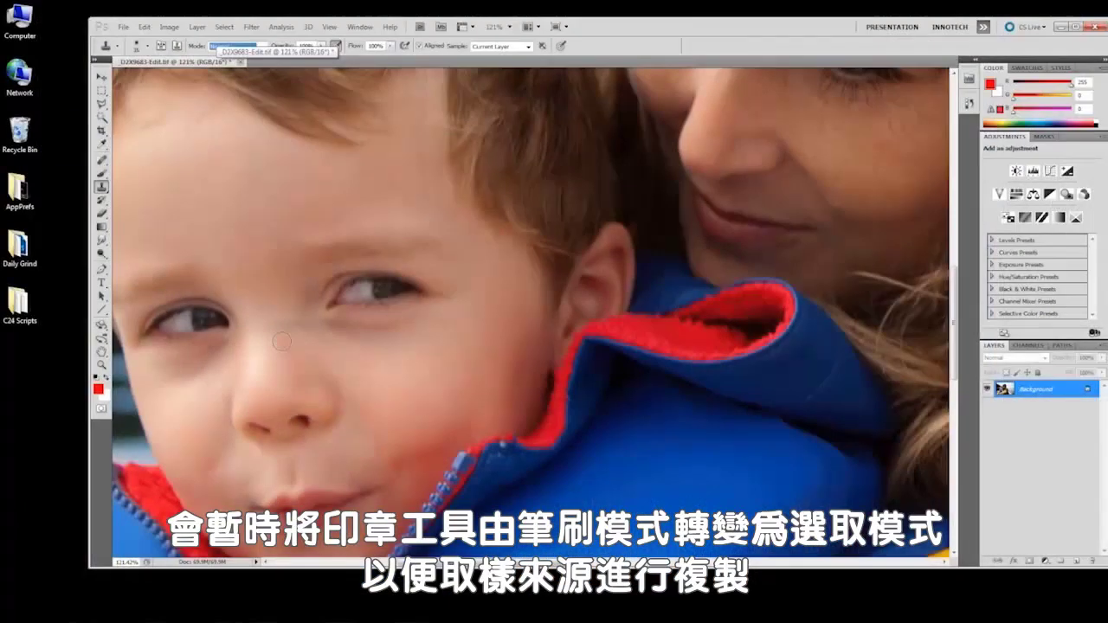
{"action": "key", "text": "alt"}
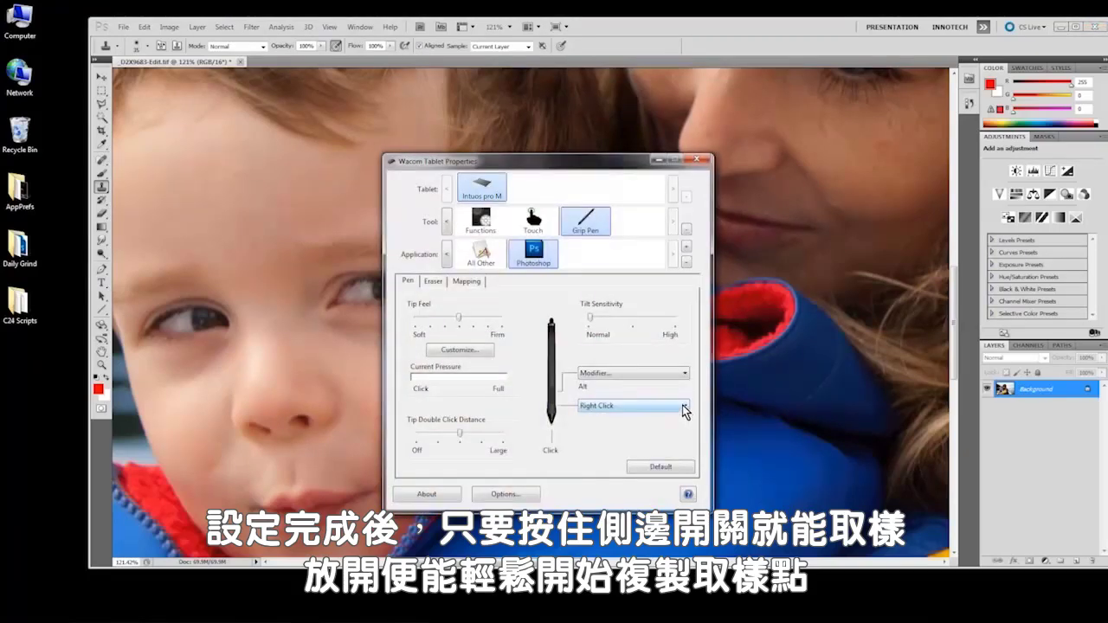
{"action": "left_click", "coordinate": [684, 407]}
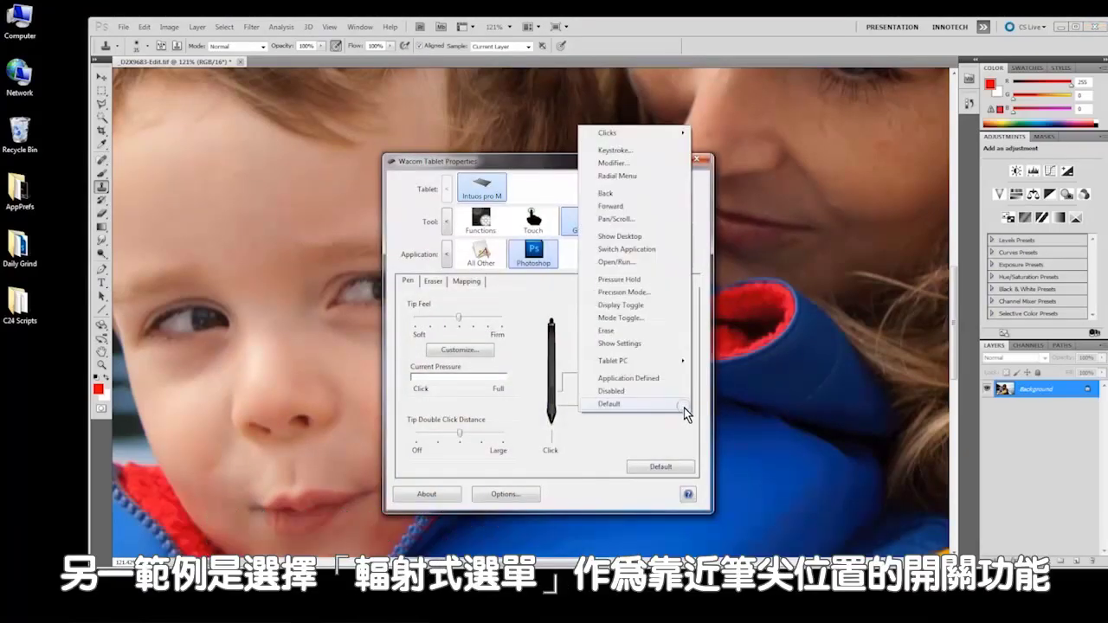
Step: Assign Radial Menu to the lower side switch and use it to set brush opacity to 25%
{"action": "left_click", "coordinate": [621, 176]}
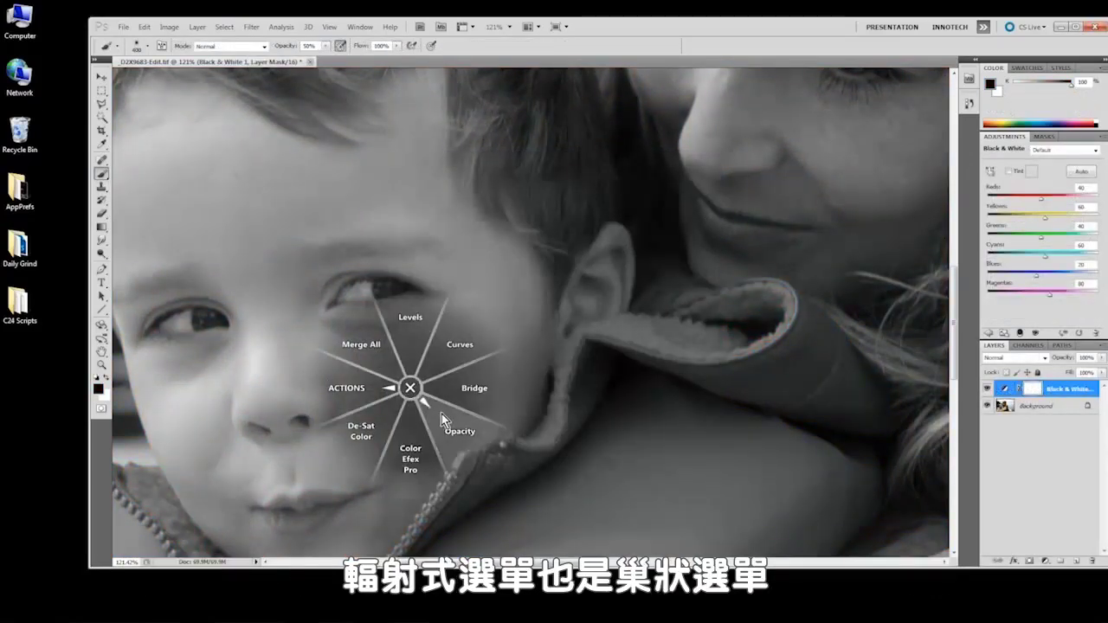
{"action": "left_click", "coordinate": [454, 424]}
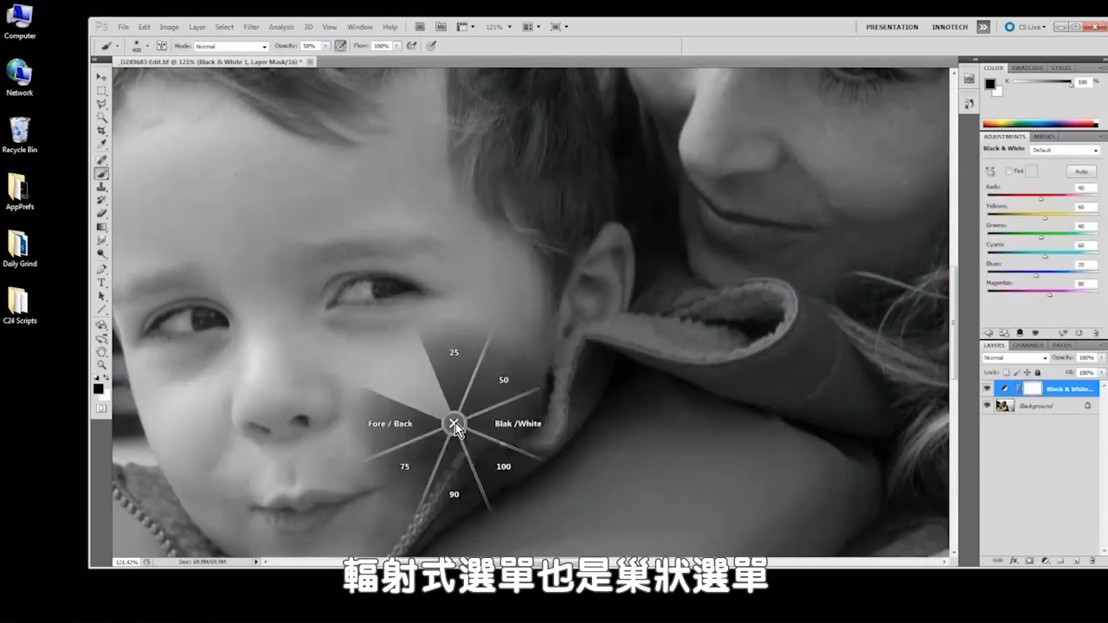
{"action": "left_click", "coordinate": [489, 377]}
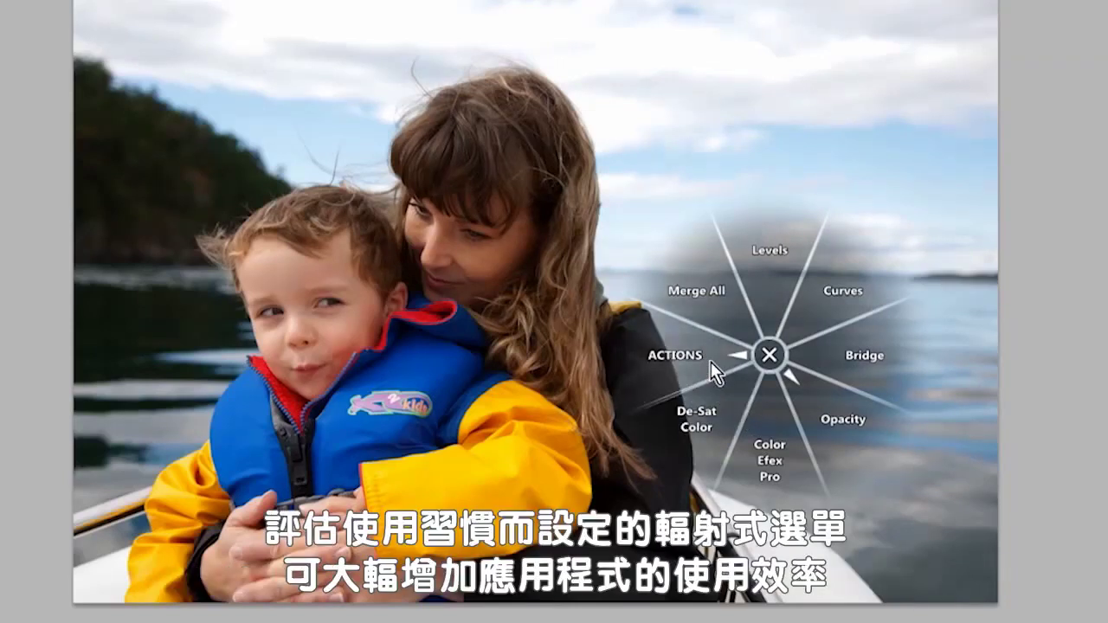
Step: Run Convert to B/W from the radial menu's ACTIONS, accepting the new Black & White 1 layer
{"action": "left_click", "coordinate": [719, 365]}
{"action": "left_click", "coordinate": [756, 318]}
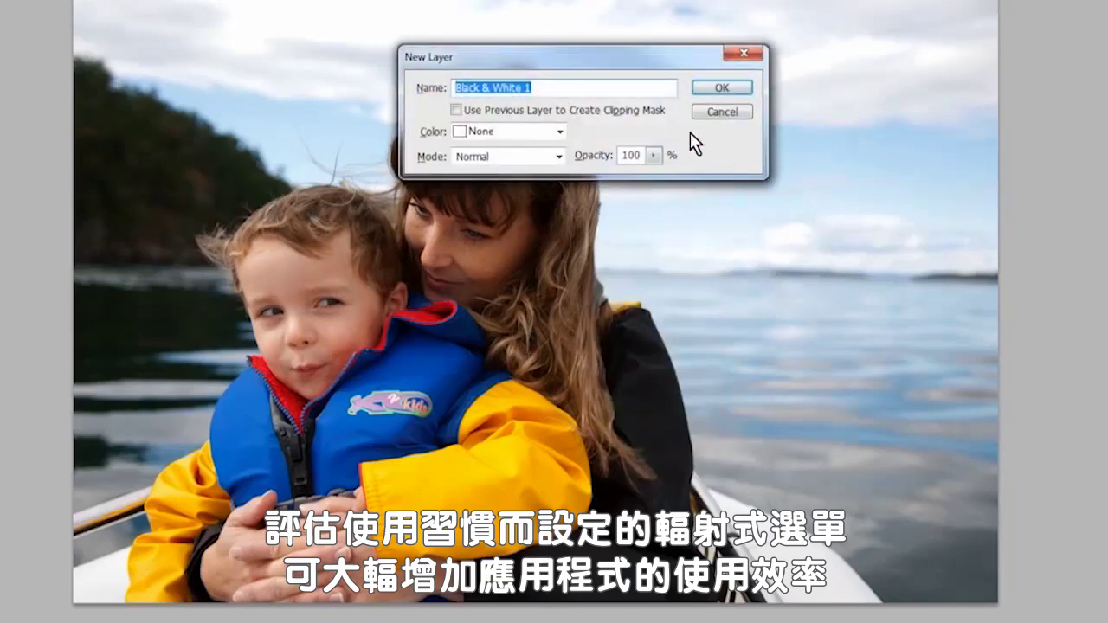
{"action": "left_click", "coordinate": [723, 90]}
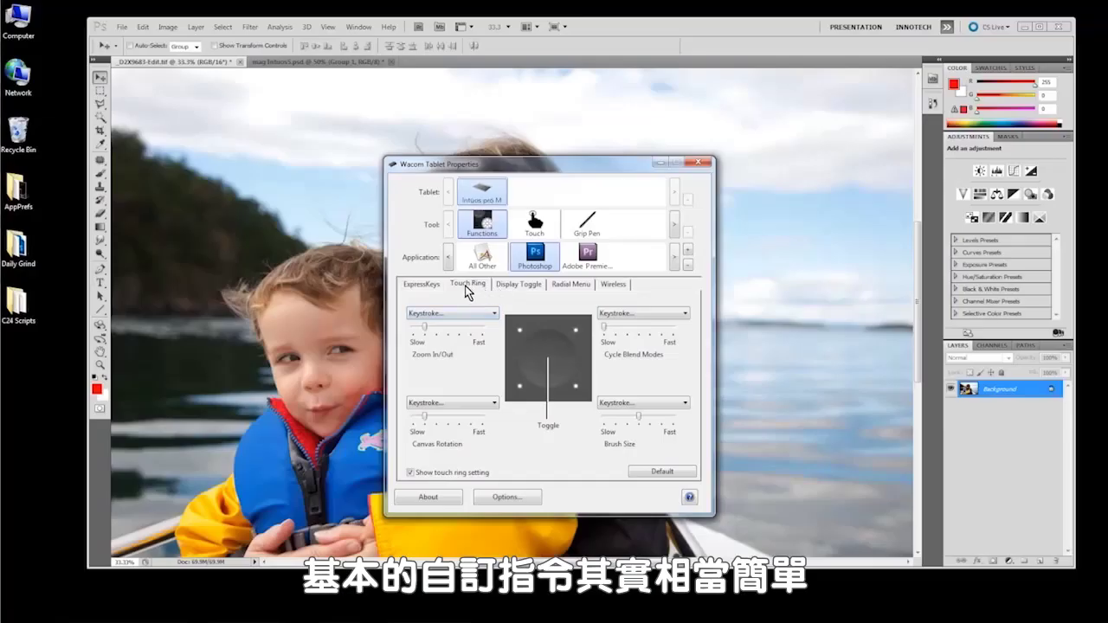
Step: Select the Grip Pen and replace its Double Click switch function with the Alt modifier
{"action": "left_click", "coordinate": [588, 224]}
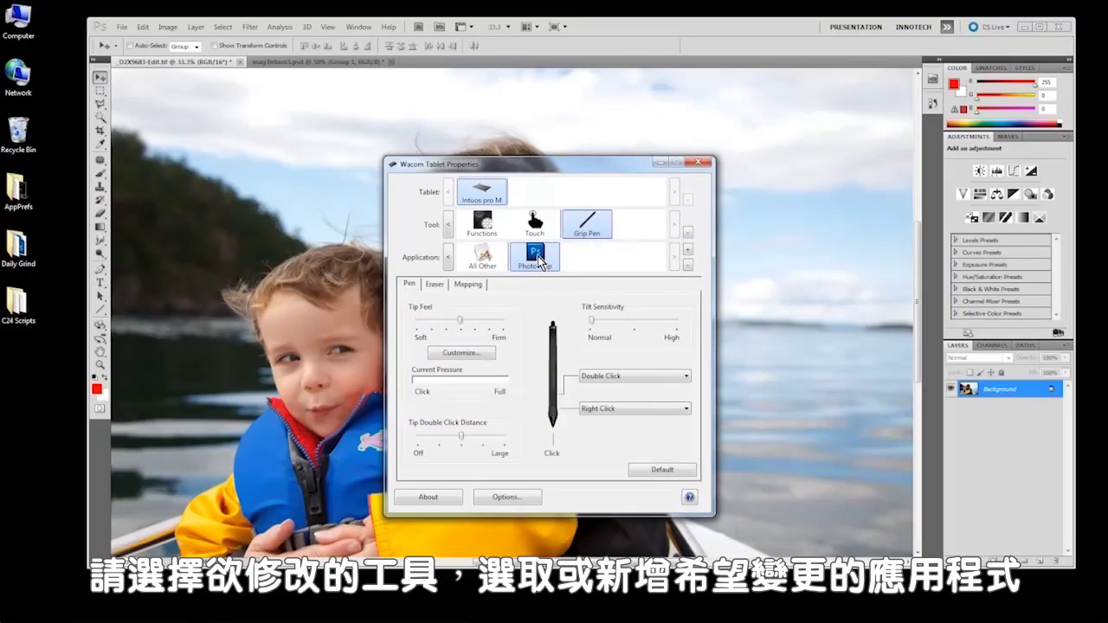
{"action": "left_click", "coordinate": [662, 378]}
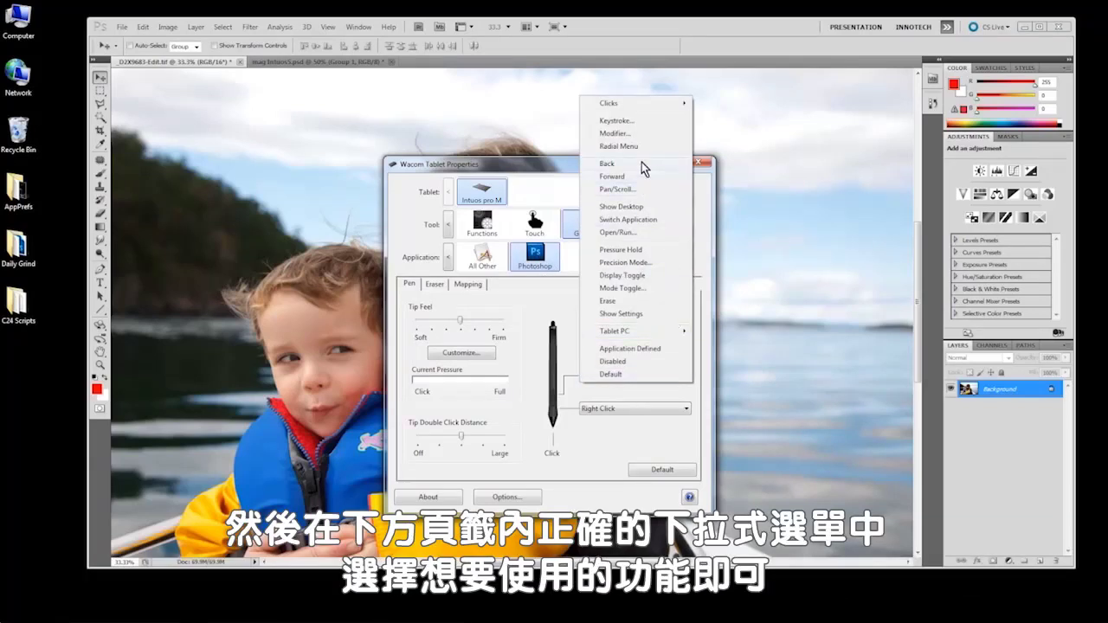
{"action": "left_click", "coordinate": [615, 134]}
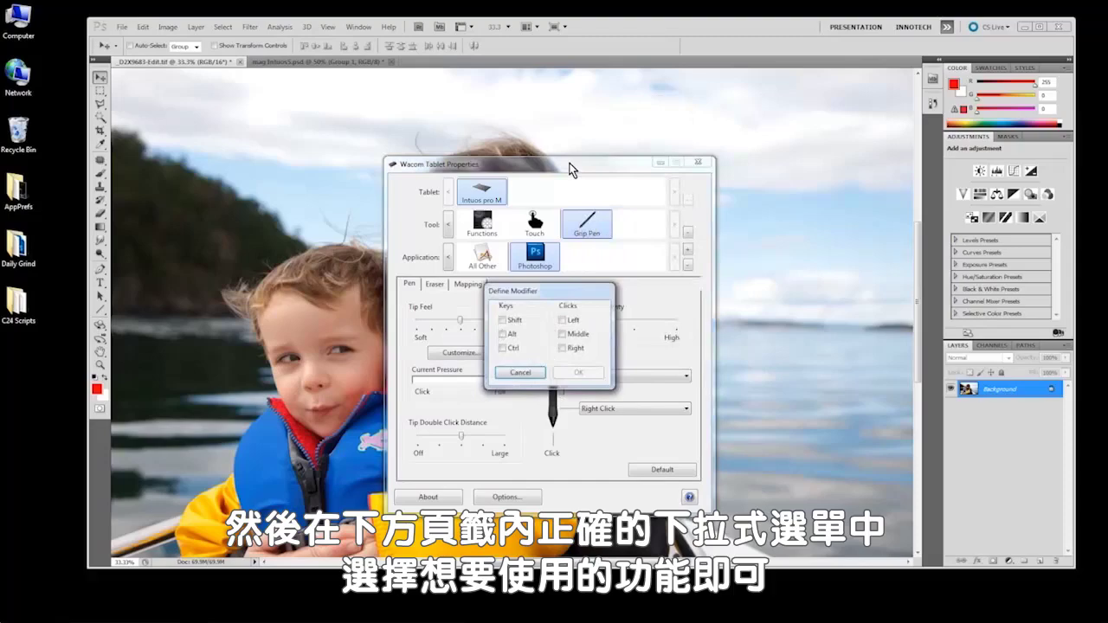
{"action": "left_click", "coordinate": [511, 335]}
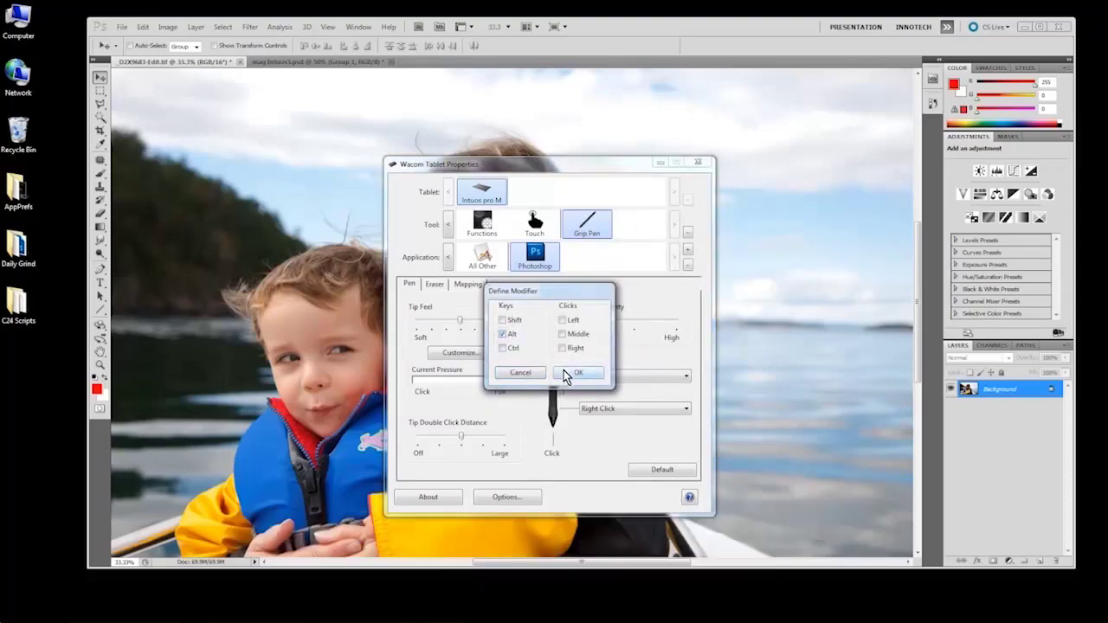
{"action": "left_click", "coordinate": [567, 373]}
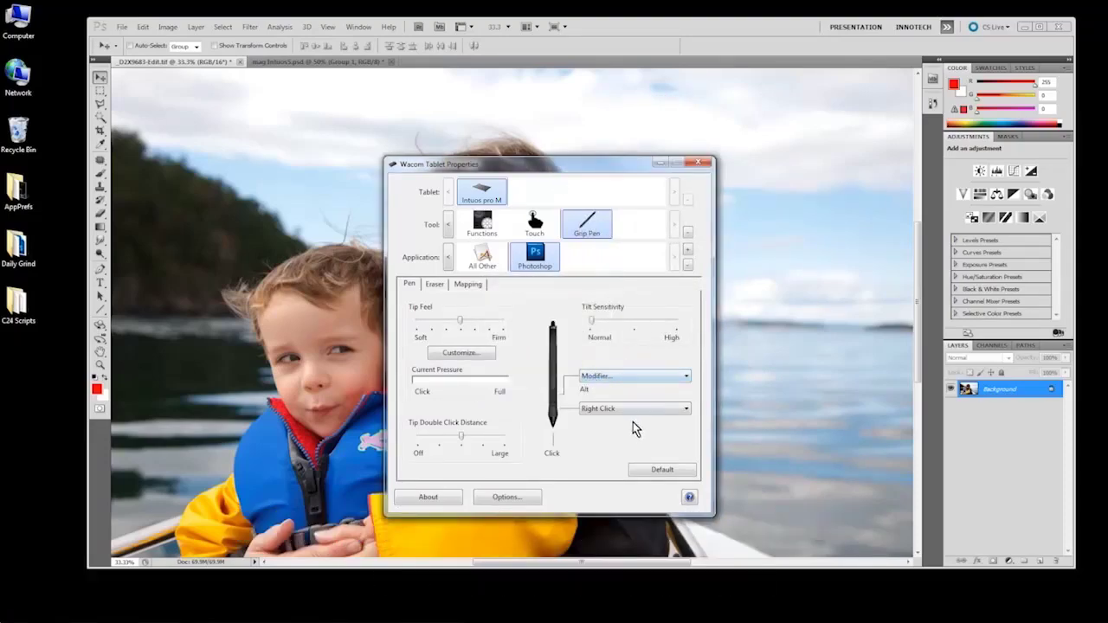